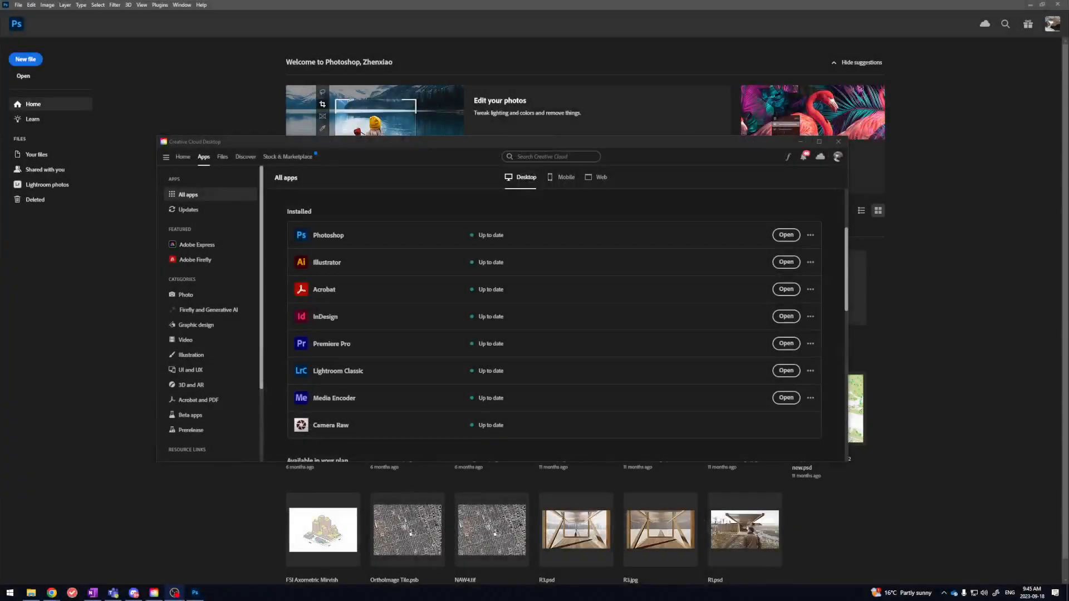
Step: Look through the Beta apps category in Creative Cloud Desktop, including its installed beta apps, and put the window away
left_click_drag(398, 146, 390, 143)
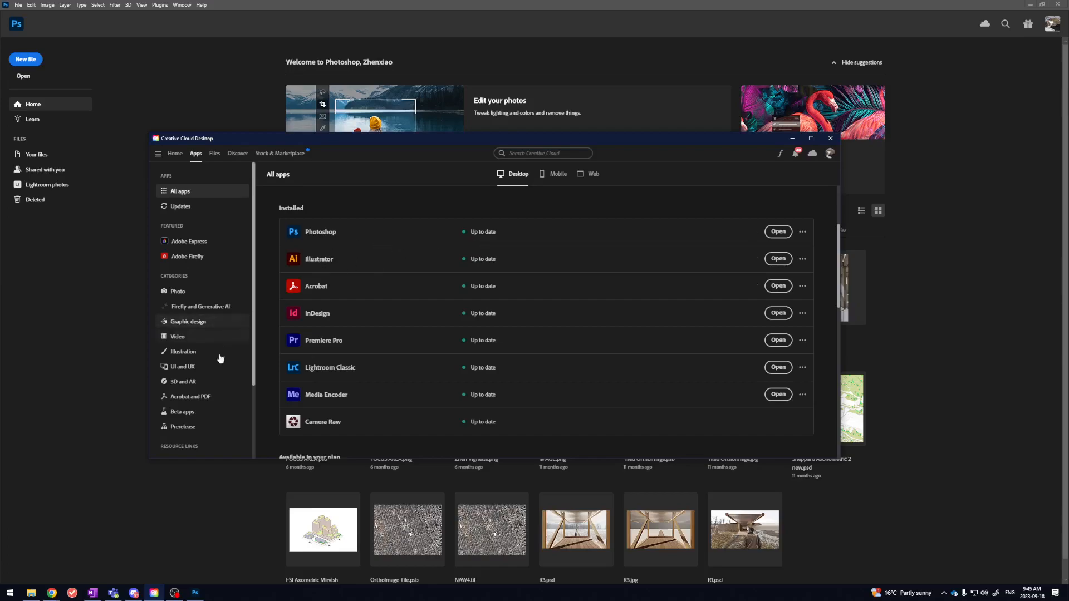
left_click(206, 415)
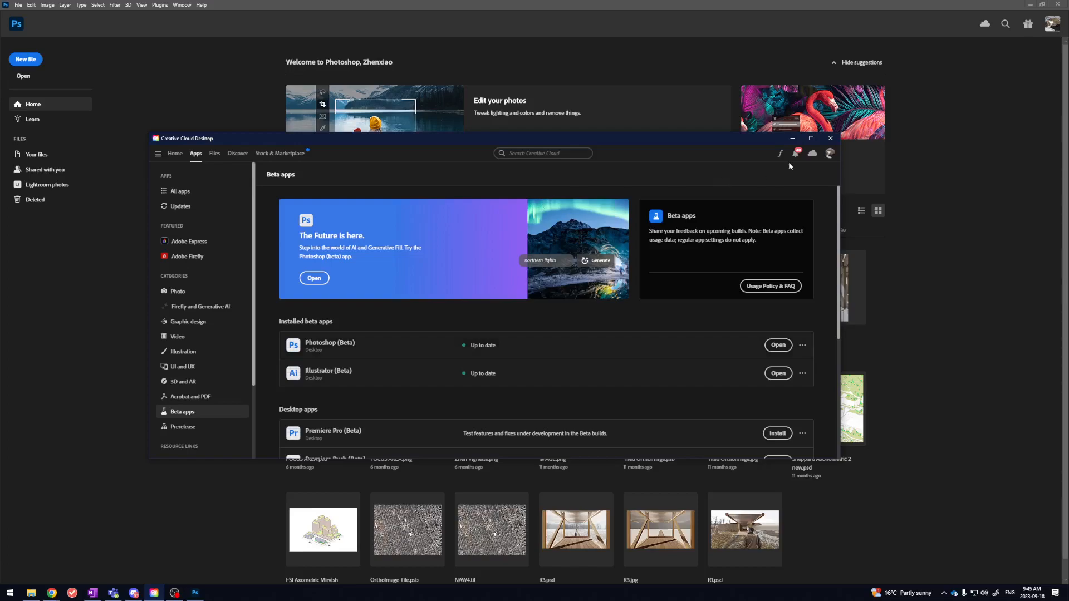
left_click(797, 142)
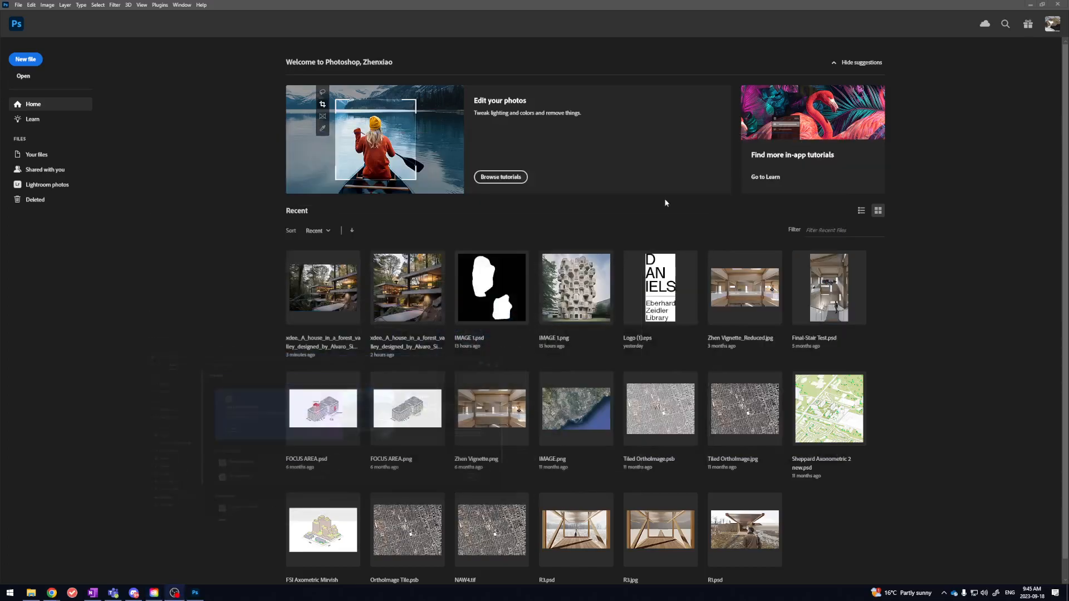
Step: Open the house-in-a-forest-valley PNG from the Generative Fill folder in Photoshop
left_click(33, 595)
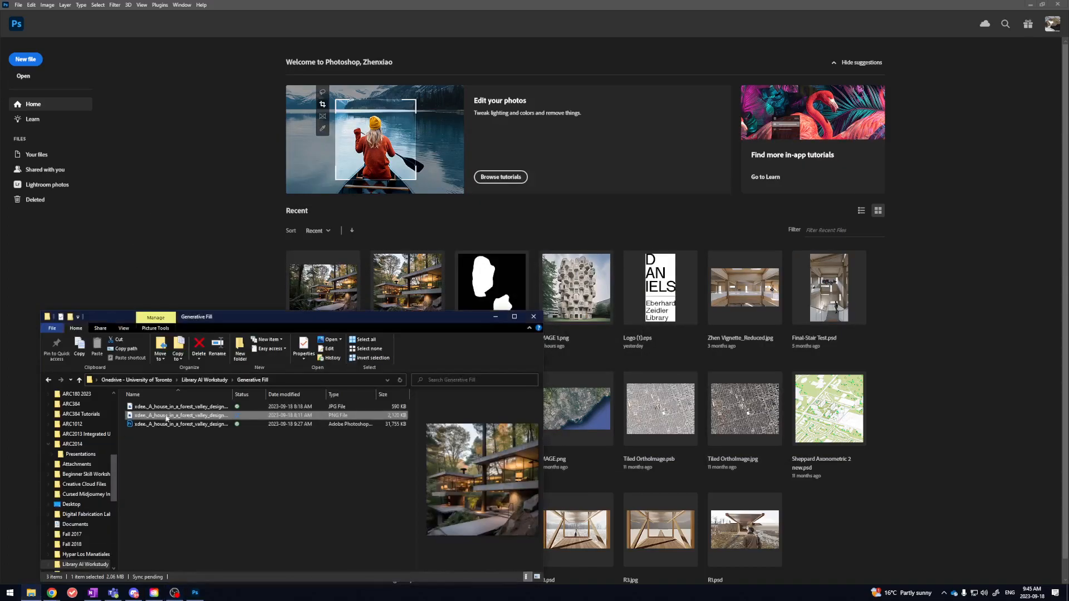
left_click_drag(169, 420, 618, 223)
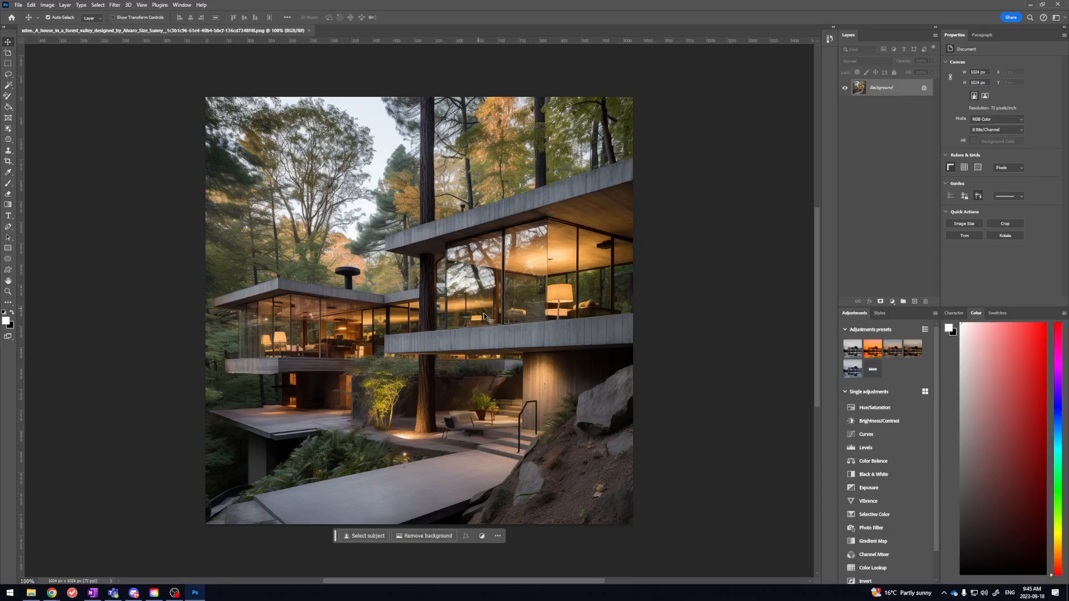
left_click_drag(151, 305, 163, 301)
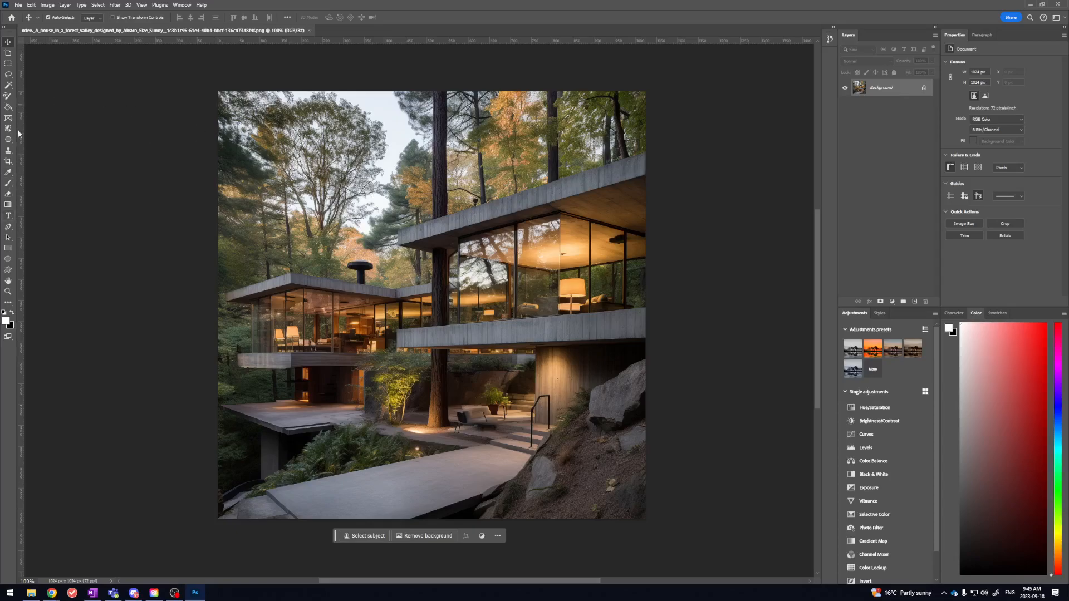
Step: Extend the canvas past the image's left edge to about 1428 px wide with Crop and fill it using Generative Expand without a prompt
left_click(8, 161)
scroll(339, 329, "down", 3)
scroll(339, 329, "down", 2)
left_click_drag(303, 317, 264, 319)
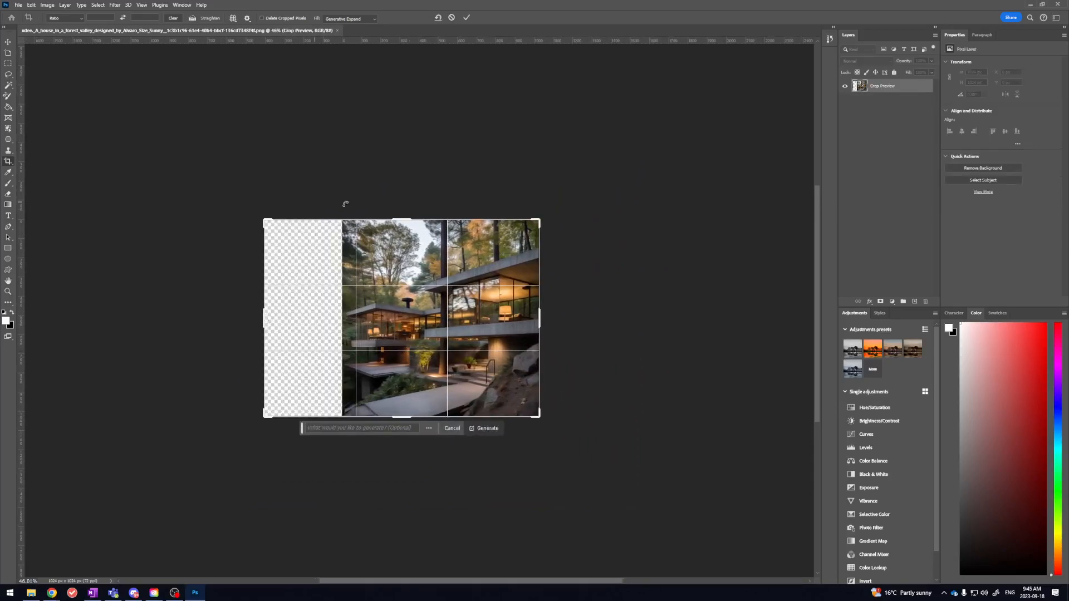
left_click(488, 429)
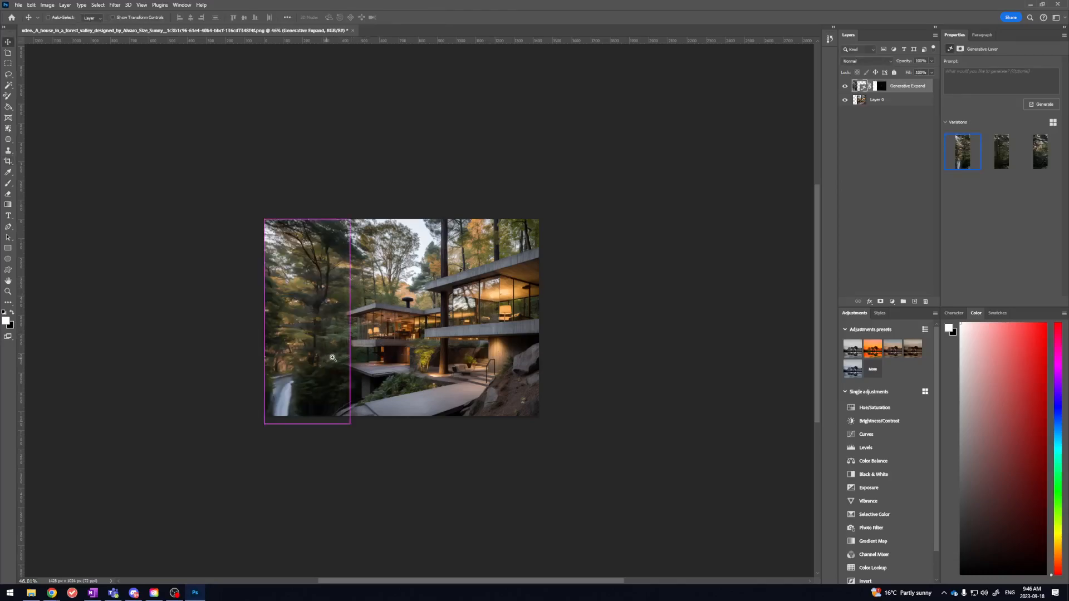
Step: Examine how the Generative Expand layer blends with the original photo, comparing the image with the layer hidden and shown
scroll(380, 329, "up", 5)
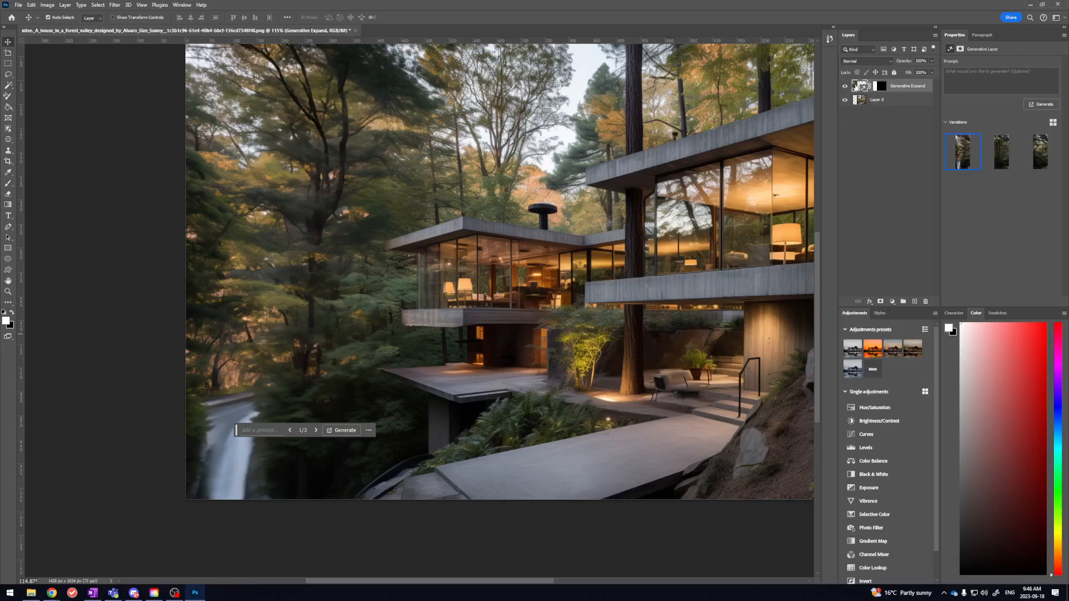
left_click(844, 86)
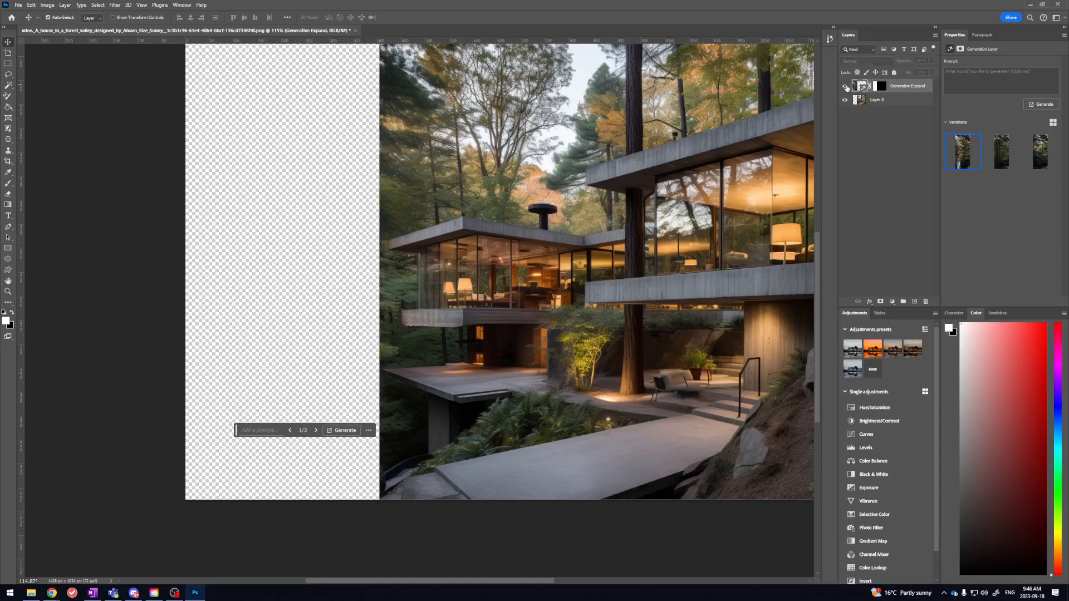
left_click(845, 86)
left_click(127, 315)
left_click_drag(456, 245, 437, 289)
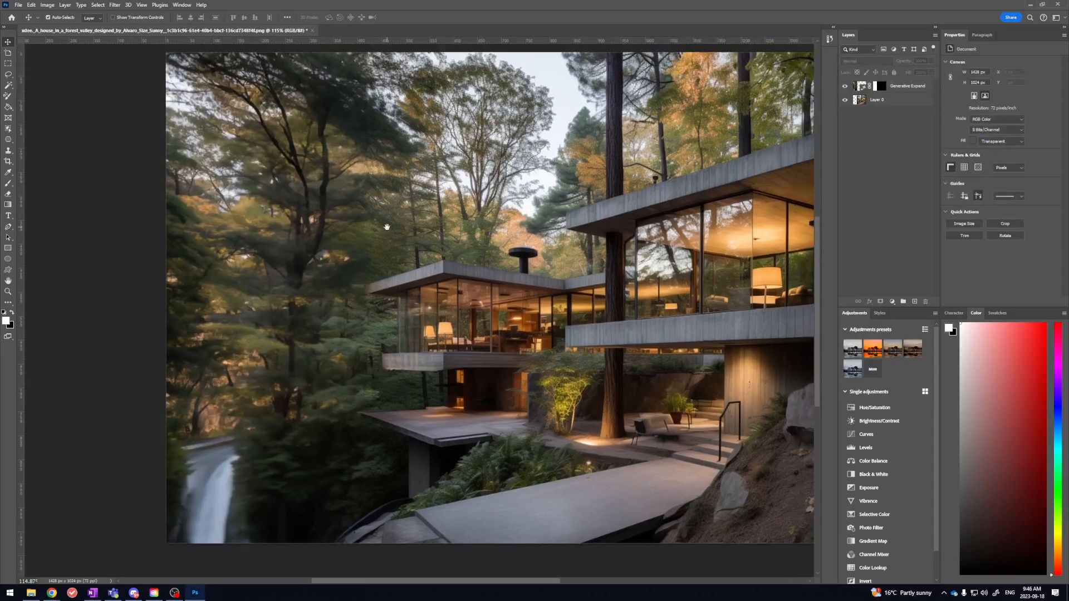
scroll(364, 208, "up", 5)
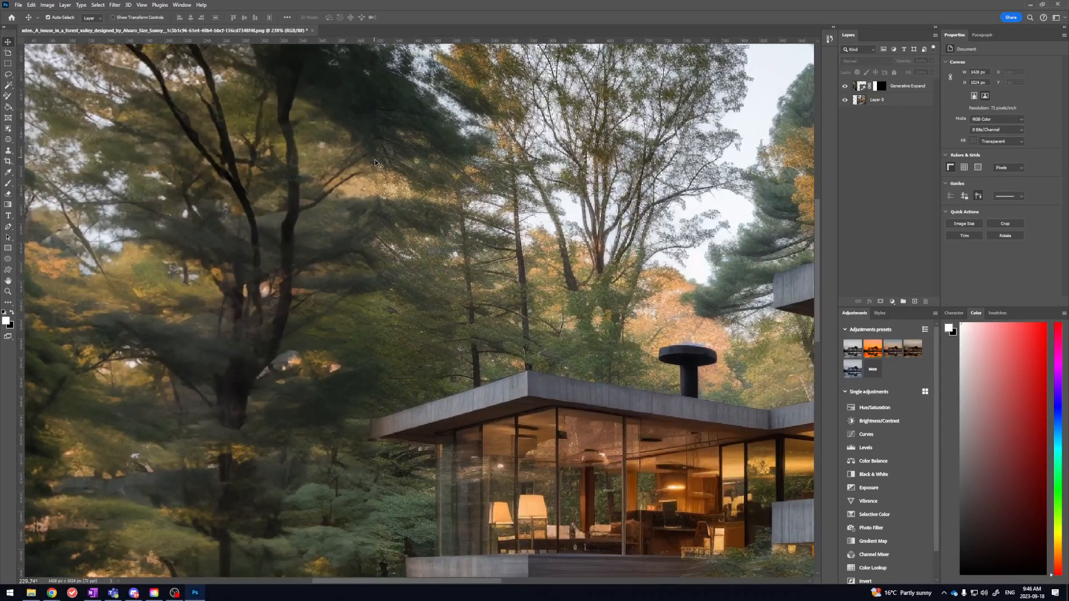
left_click_drag(374, 457, 384, 236)
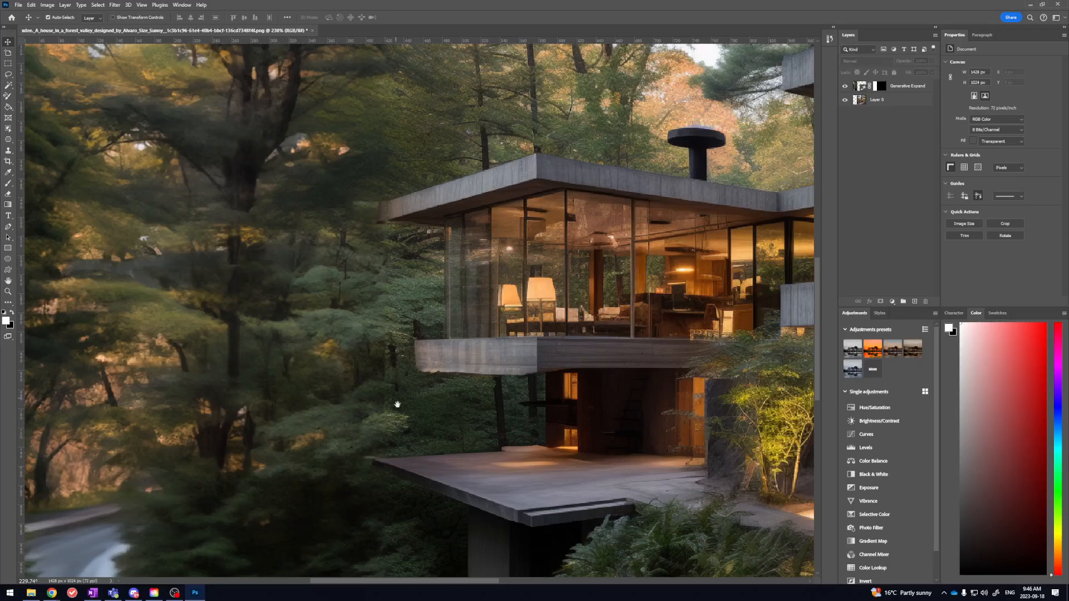
scroll(367, 377, "down", 5)
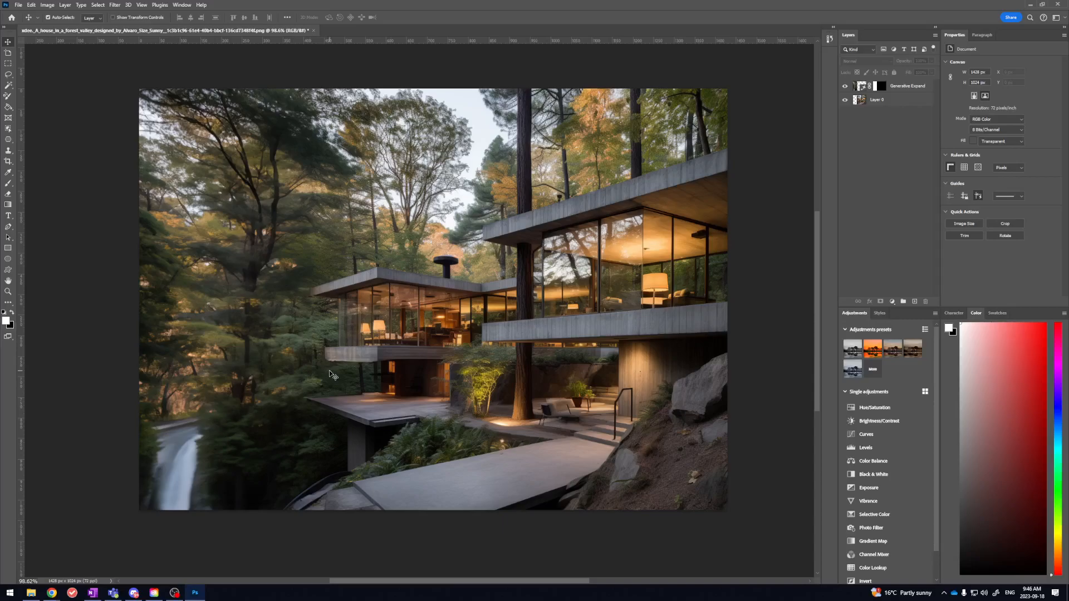
left_click_drag(417, 408, 396, 406)
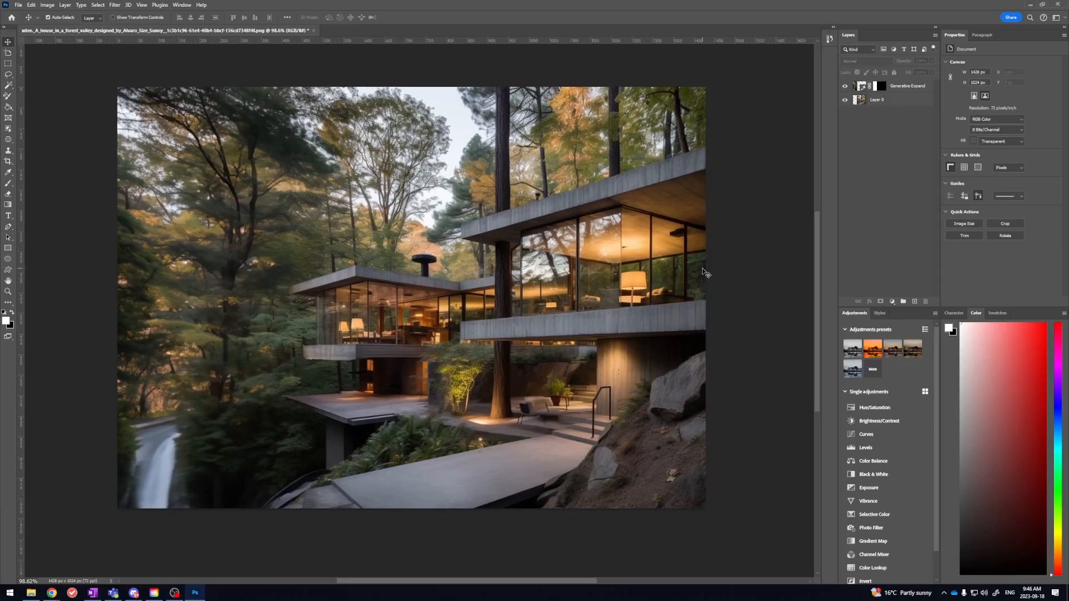
Step: Make Layer 0 active and try to outline the concrete path in the foreground with the Magnetic Lasso
key("l")
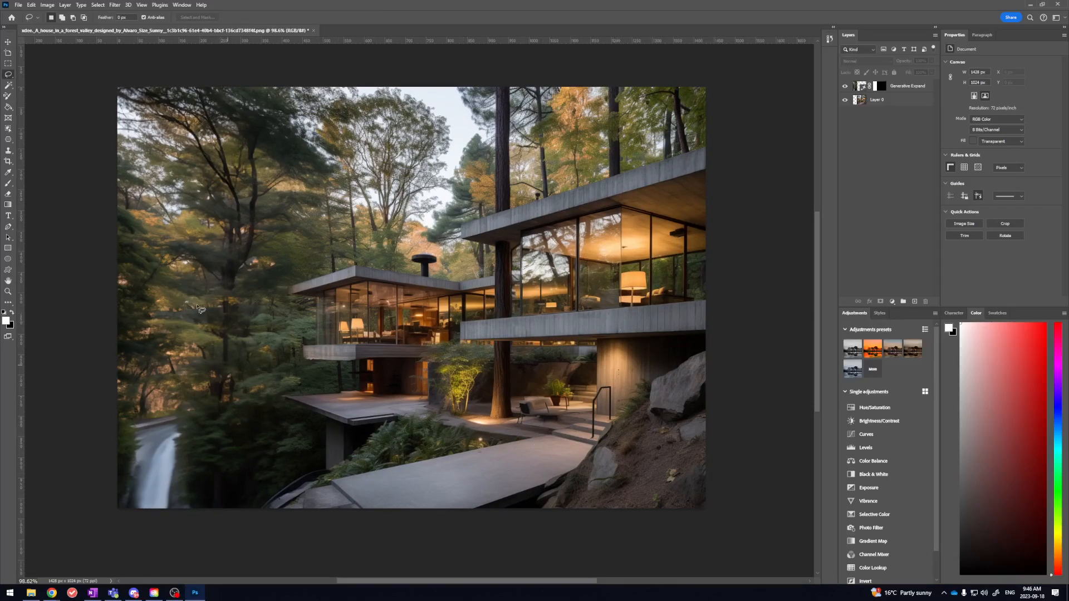
right_click(9, 76)
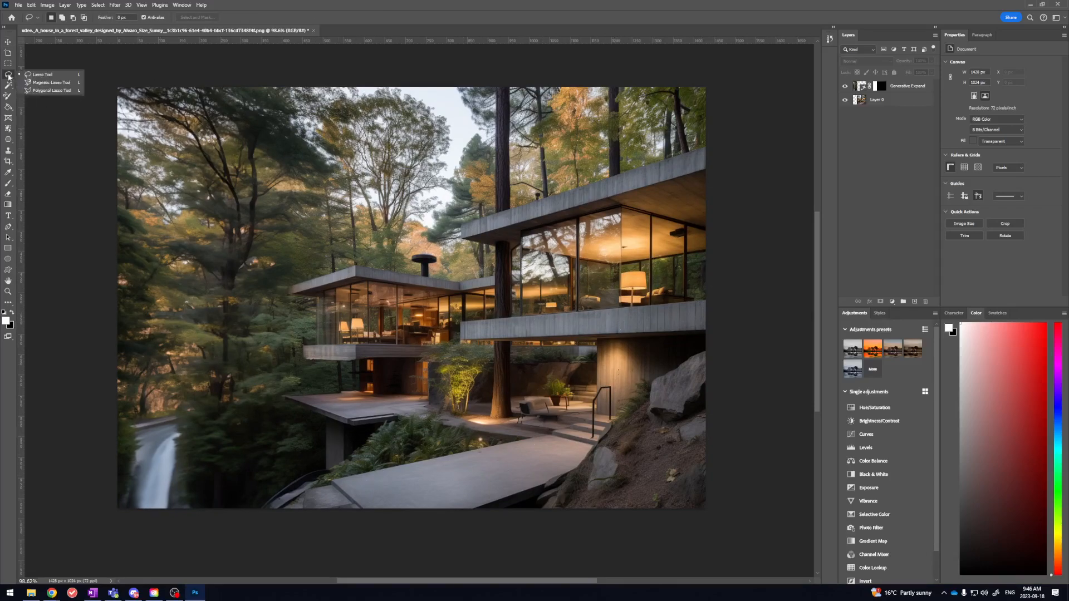
left_click(51, 83)
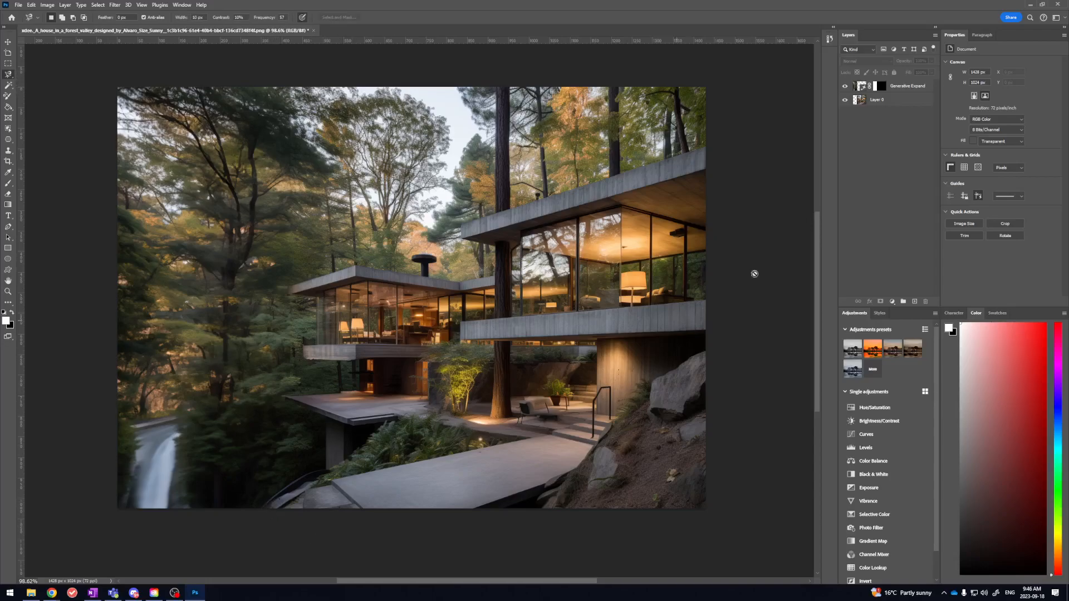
left_click(898, 101)
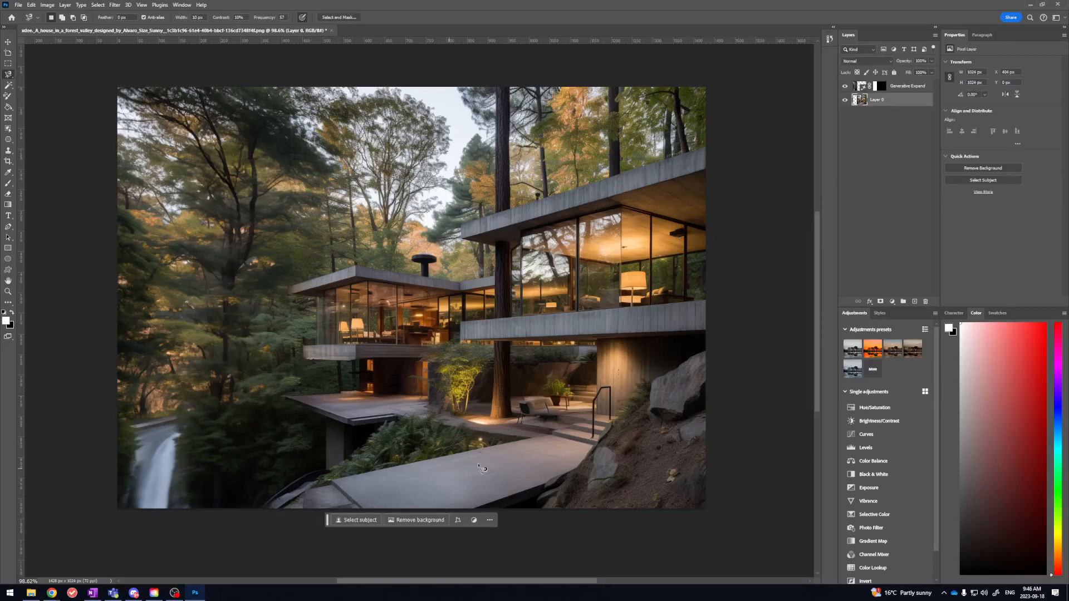
left_click(262, 508)
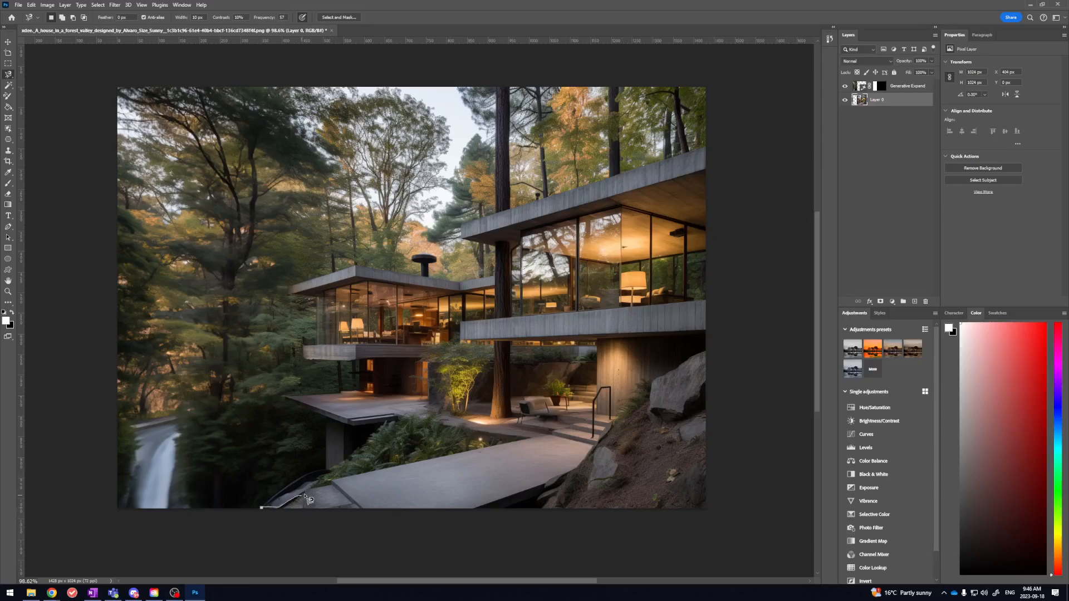
key("Escape")
Step: Select the concrete path in the foreground by outlining its edges with the Polygonal Lasso
right_click(7, 76)
left_click(37, 83)
left_click(261, 509)
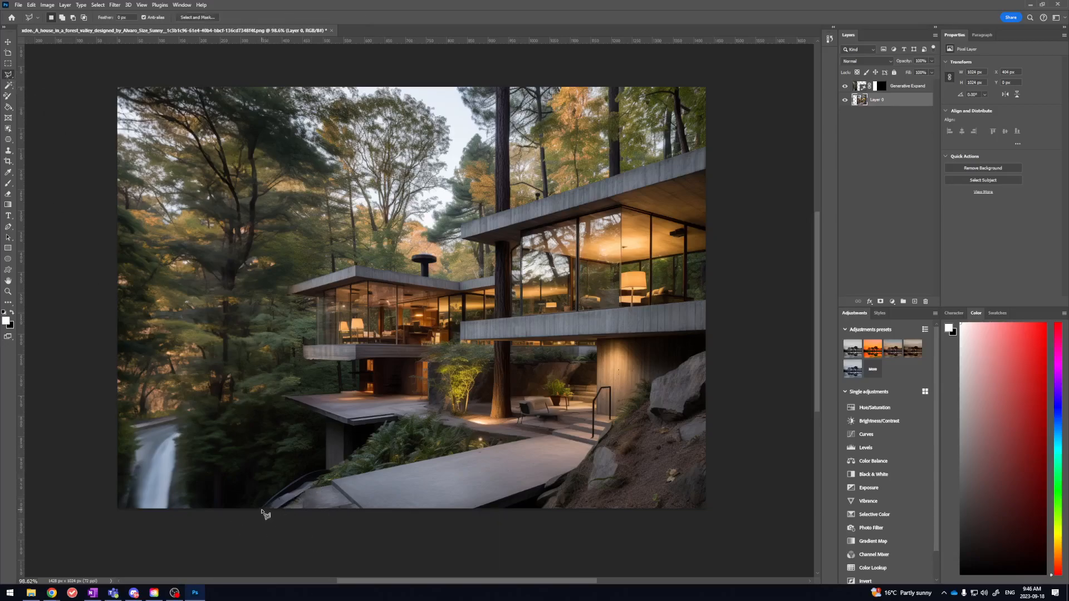
left_click(332, 481)
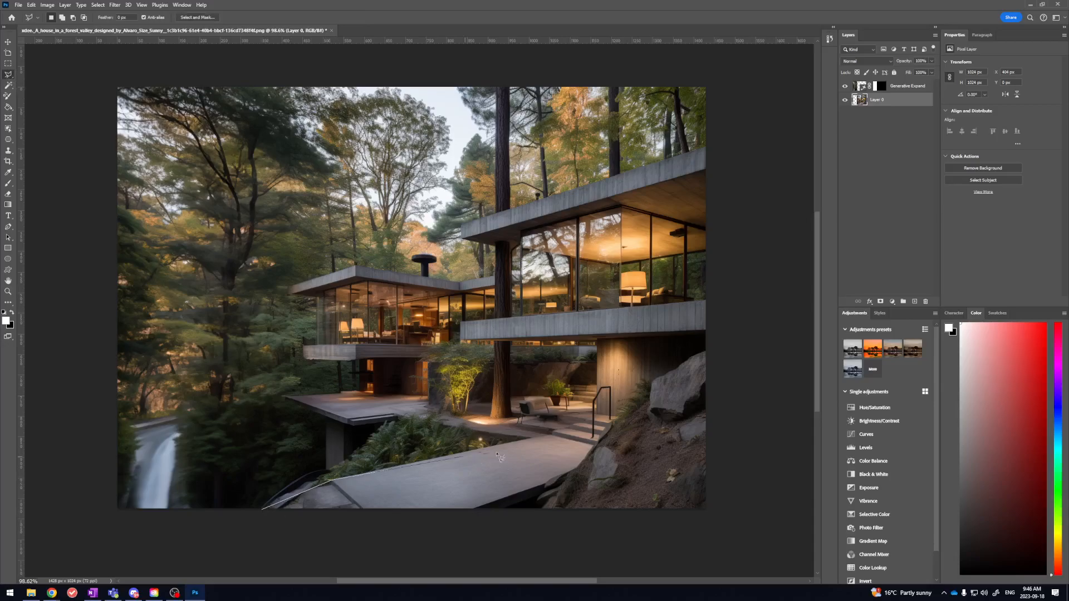
left_click(552, 435)
left_click(595, 447)
left_click(578, 469)
left_click(445, 519)
left_click(262, 511)
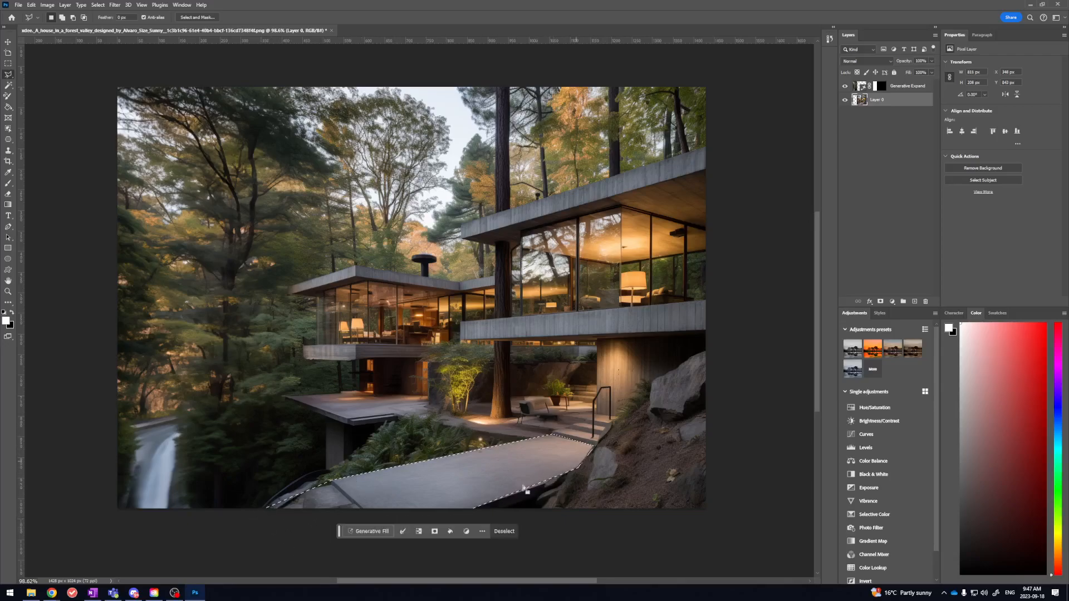
Step: Replace the selected path using Generative Fill with the prompt "Rock, rubble, gravel path, stone path"
left_click(373, 532)
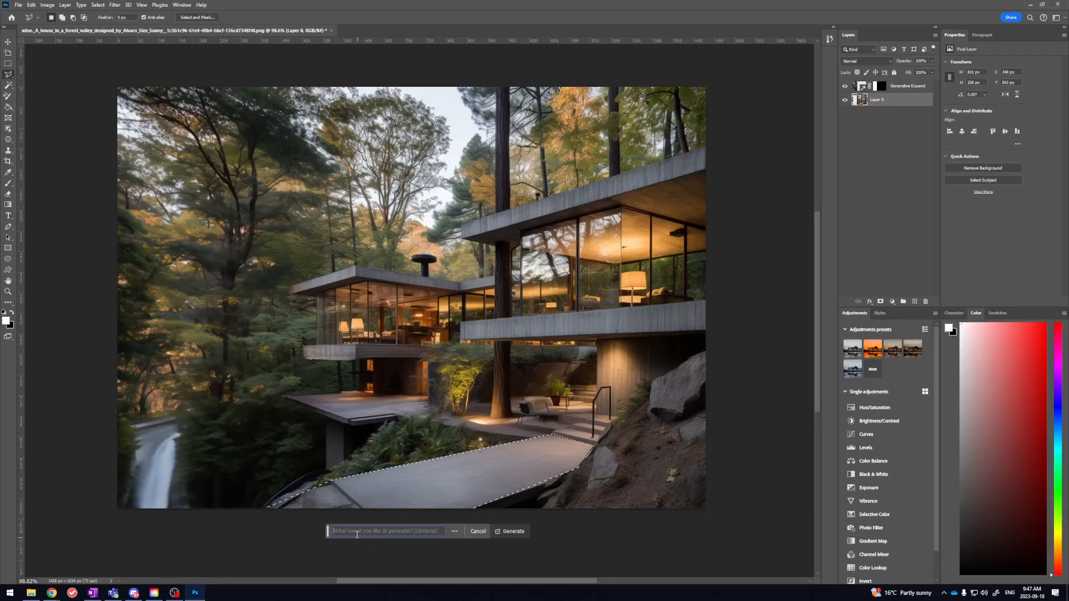
left_click(357, 534)
type("Rock, rubble, gravel, paath, stone path,")
left_click(511, 531)
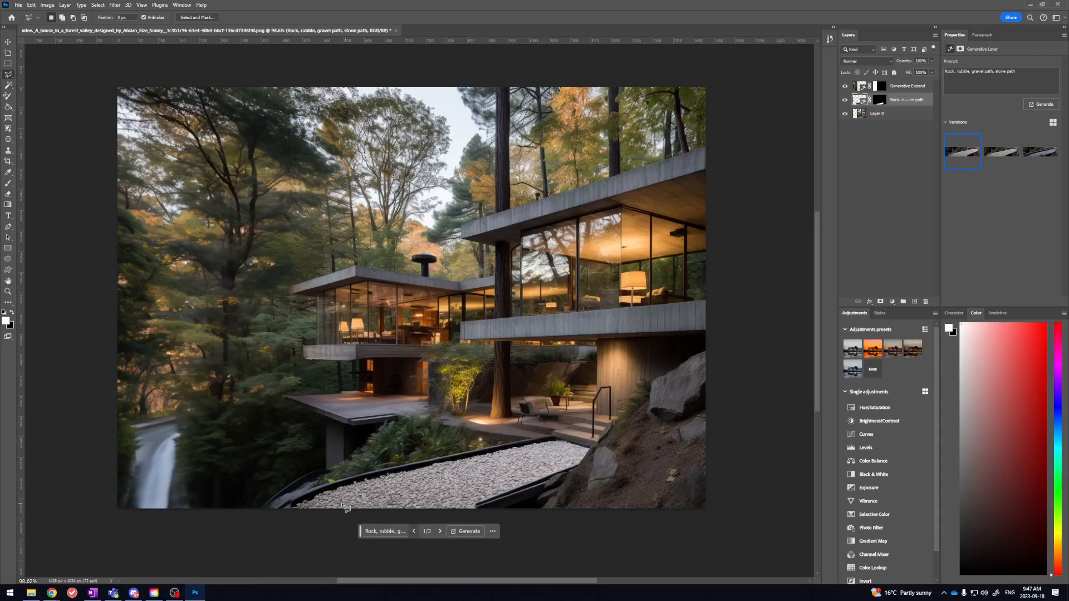
Step: Compare the generated gravel path variations and keep the third one
left_click(438, 532)
left_click(438, 532)
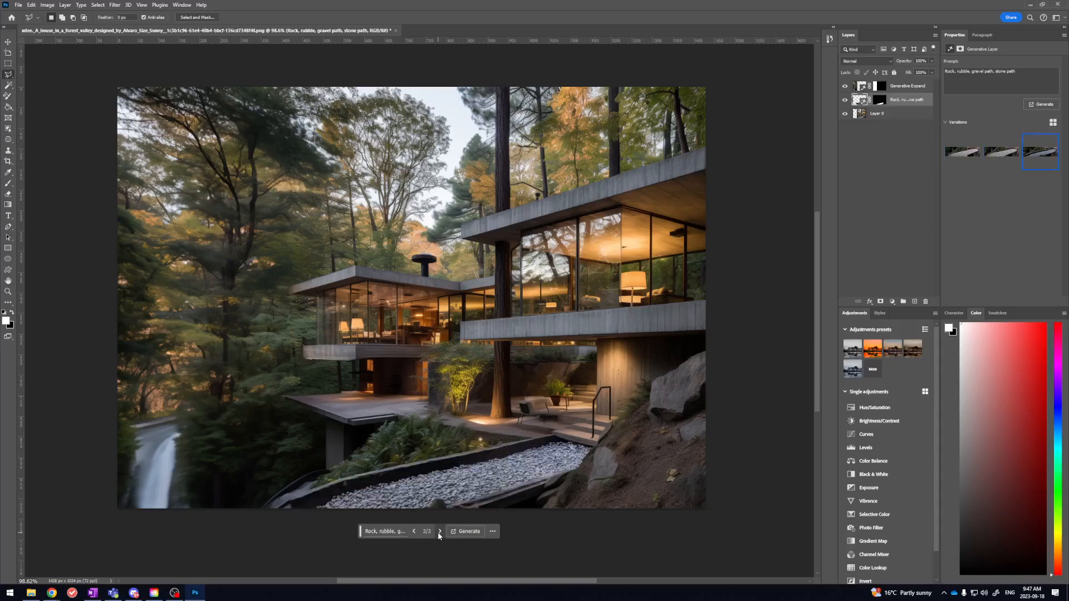
left_click(414, 532)
left_click(414, 532)
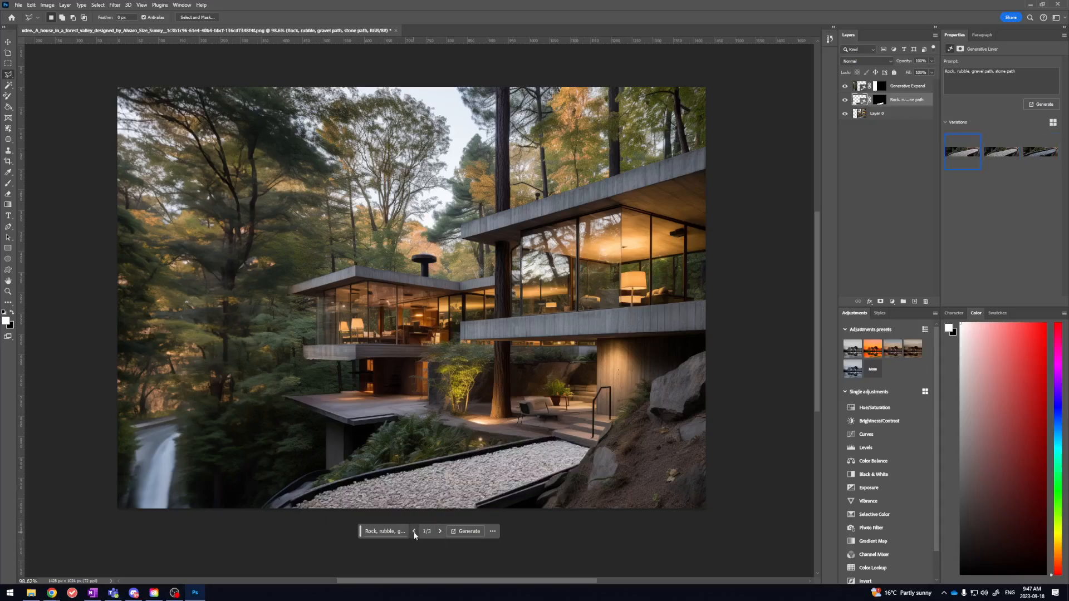
left_click(438, 532)
left_click(439, 532)
left_click(395, 532)
key("ctrl+a")
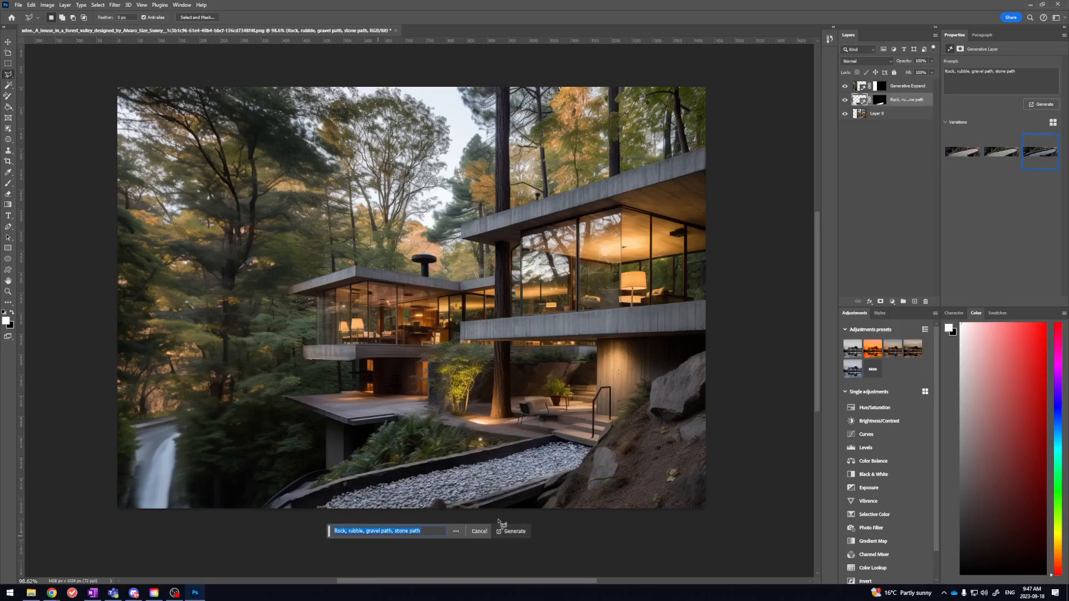
left_click(479, 531)
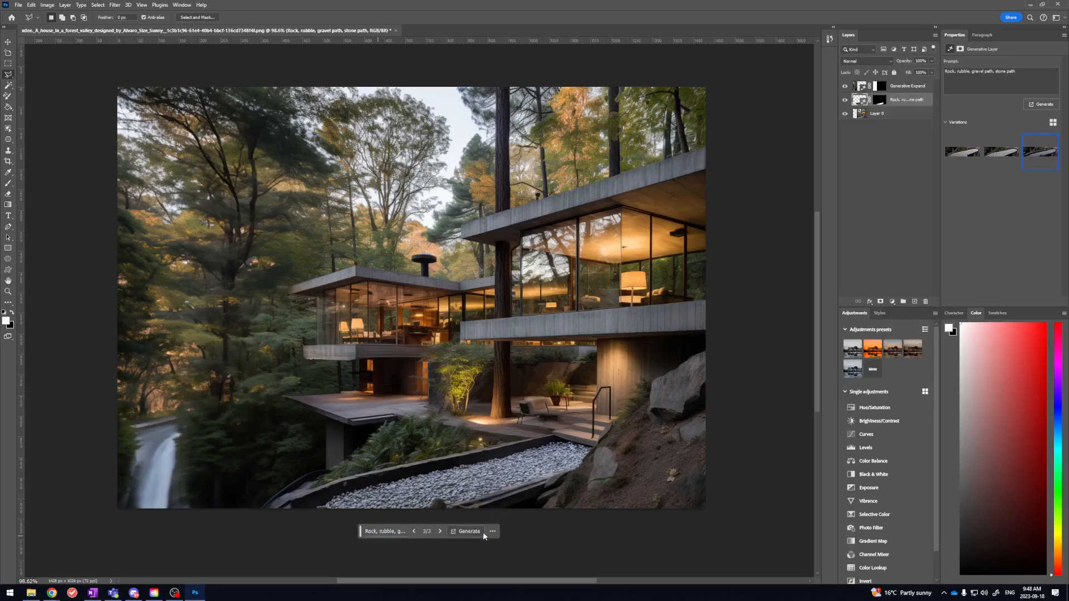
left_click(586, 526)
key("Escape")
Step: Compare the image with the generated gravel path layer hidden and shown
mouse_move(315, 331)
left_mouse_down()
mouse_move(692, 304)
mouse_move(762, 315)
left_mouse_up()
key("v")
left_click_drag(386, 329, 496, 377)
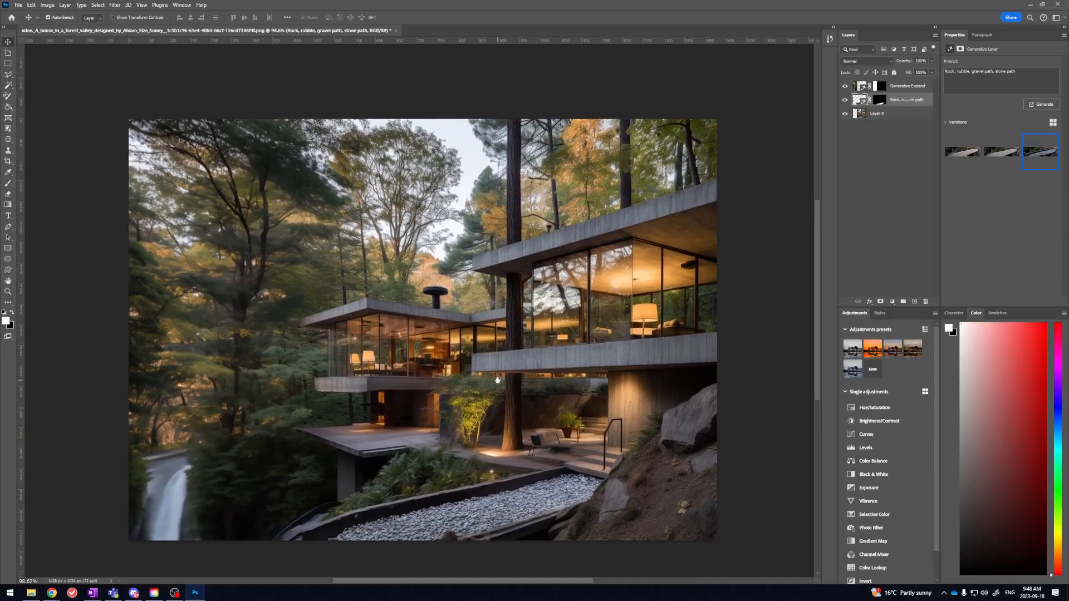
left_click(844, 101)
left_click(846, 100)
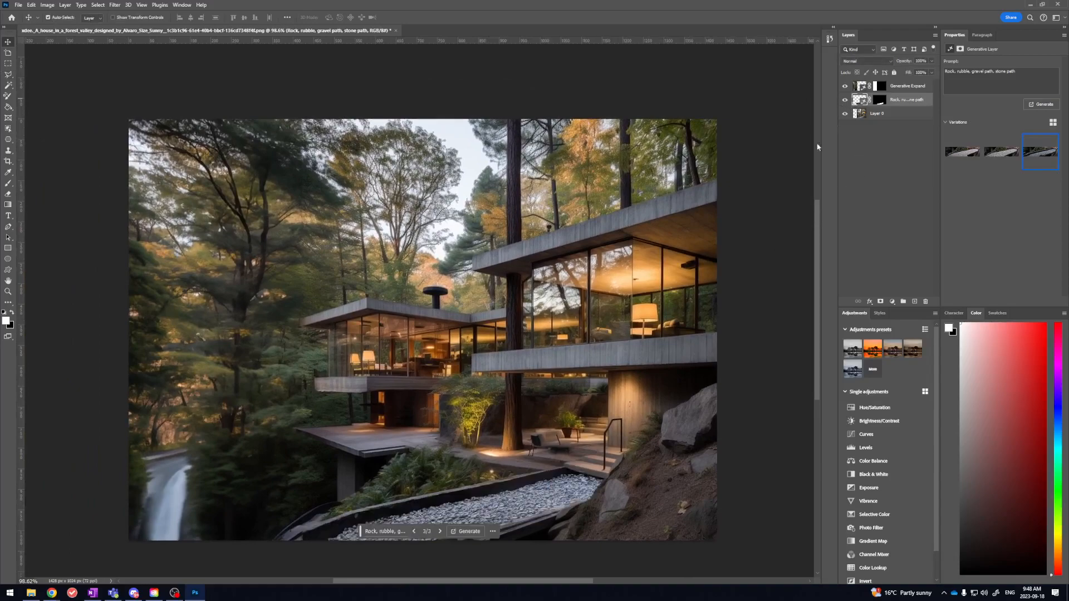
left_click_drag(658, 345, 647, 326)
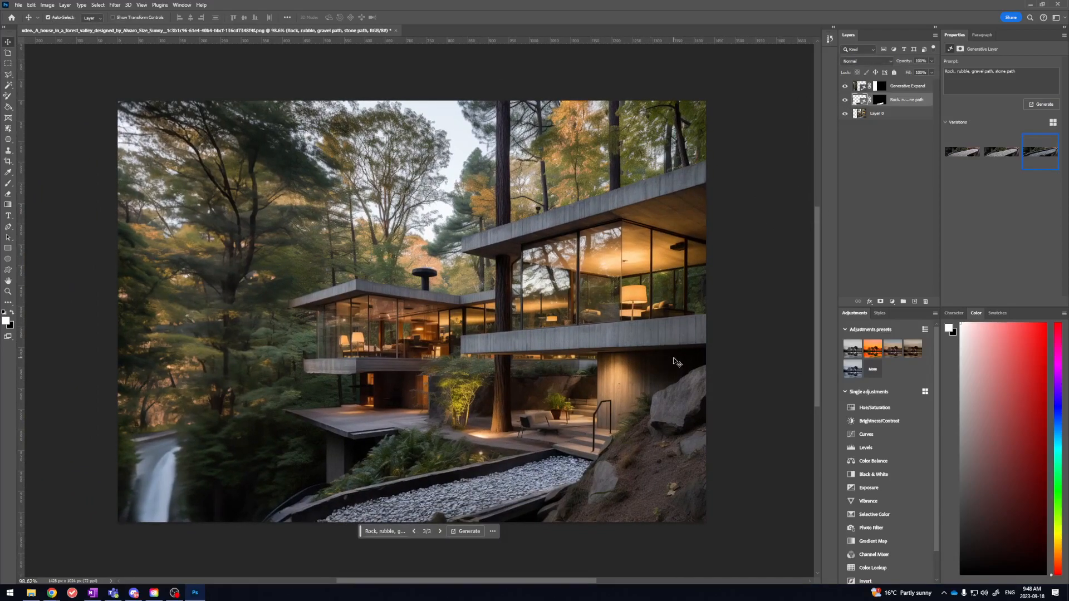
Step: Select a small rectangular area on the lower terrace of Layer 0 and generate "Lady walking a dog" there with Generative Fill
left_click(891, 115)
key("m")
left_click_drag(344, 385, 376, 423)
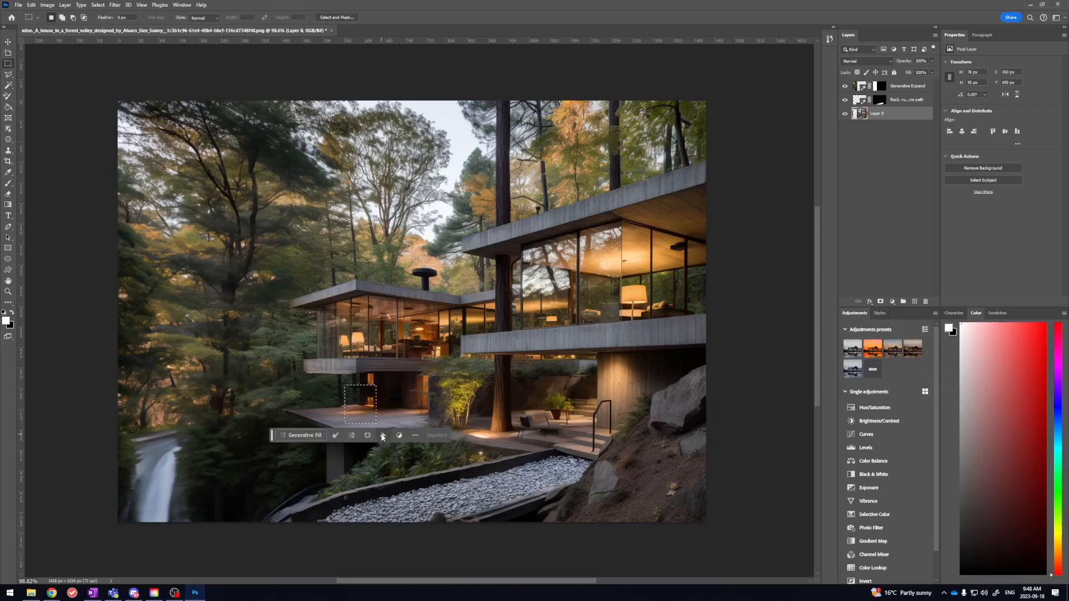
left_click(304, 436)
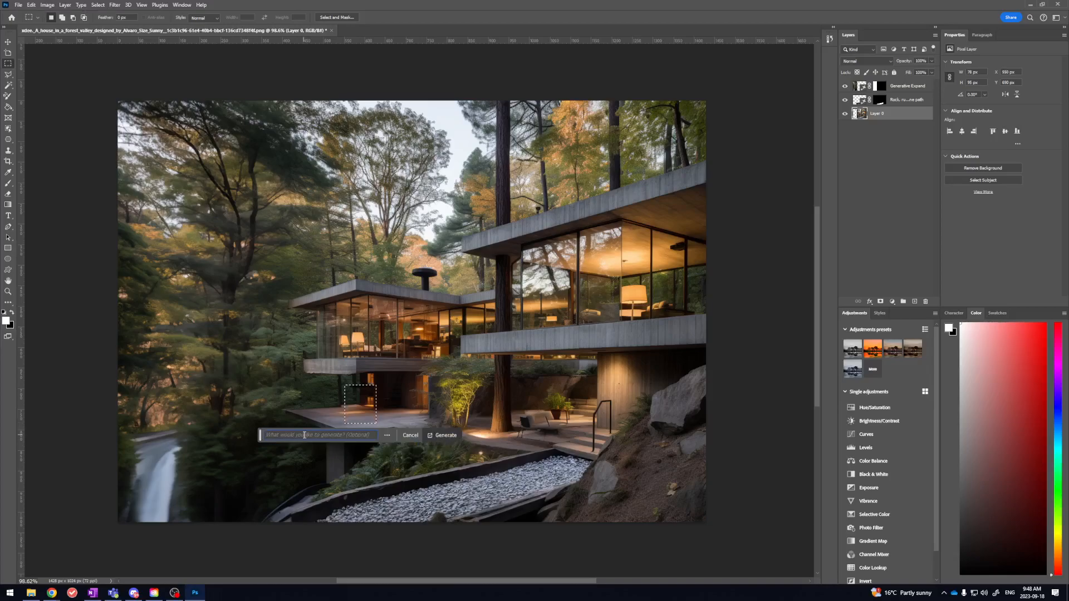
type("Lady walking a dog")
left_click(444, 435)
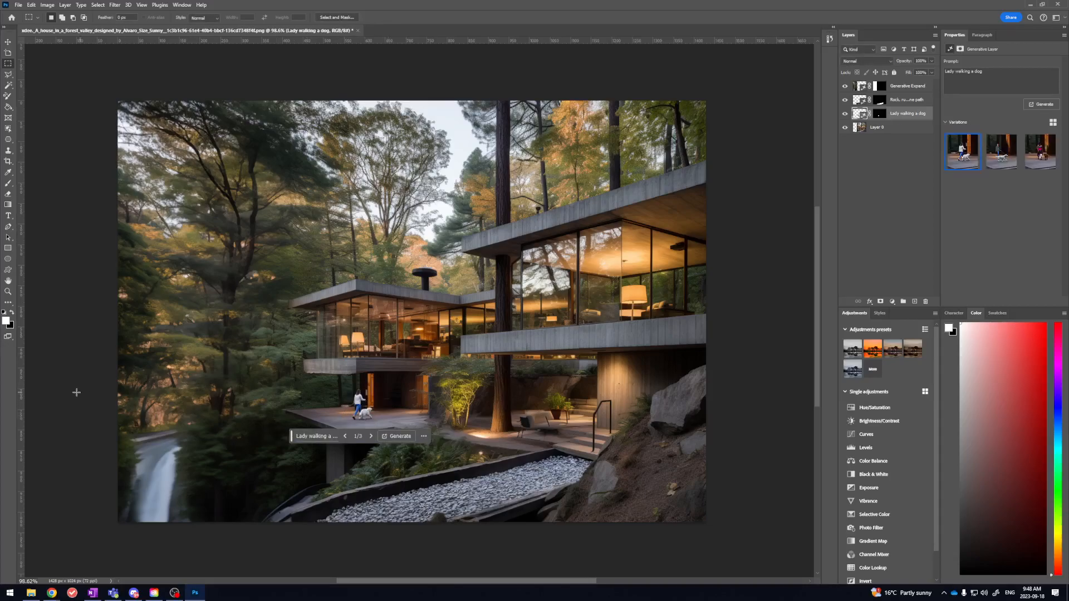
Step: Compare the generated variations of the lady walking a dog on the lower terrace and keep the first one
left_click(371, 436)
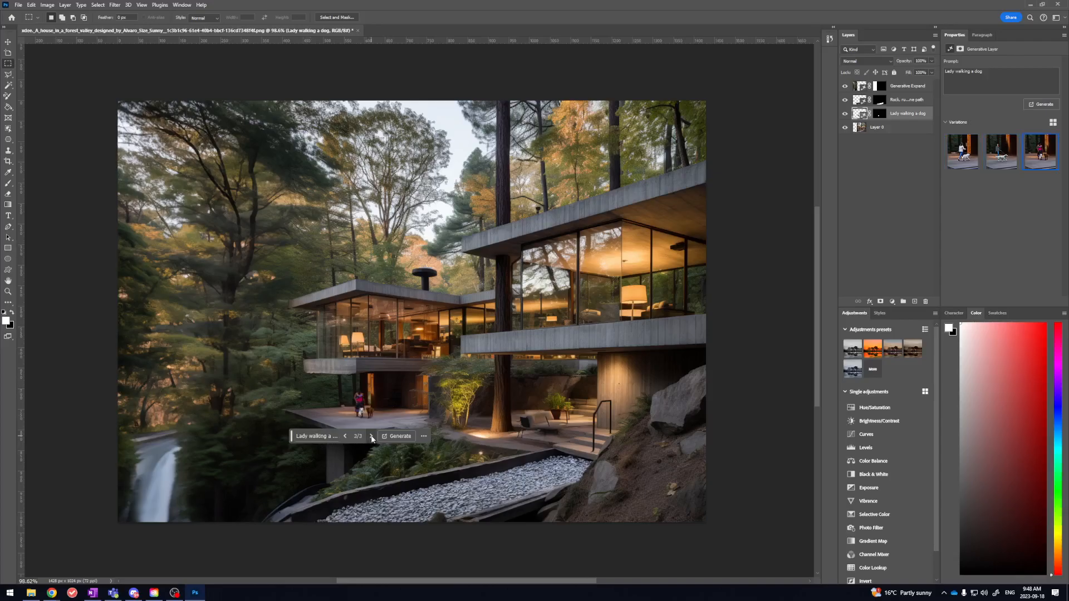
left_click(345, 437)
left_click_drag(358, 405, 418, 413)
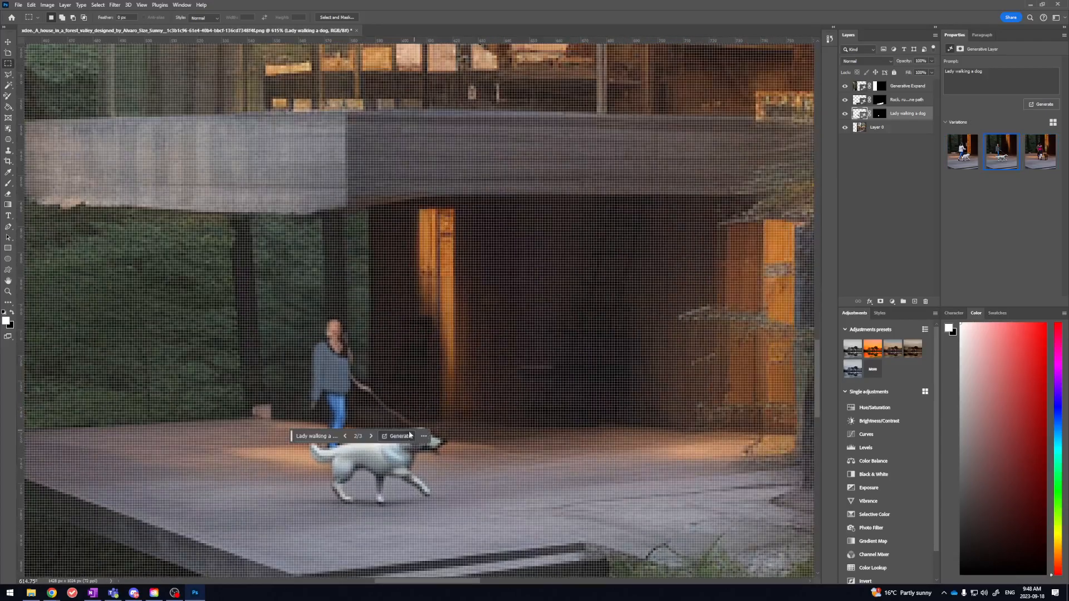
left_click(371, 436)
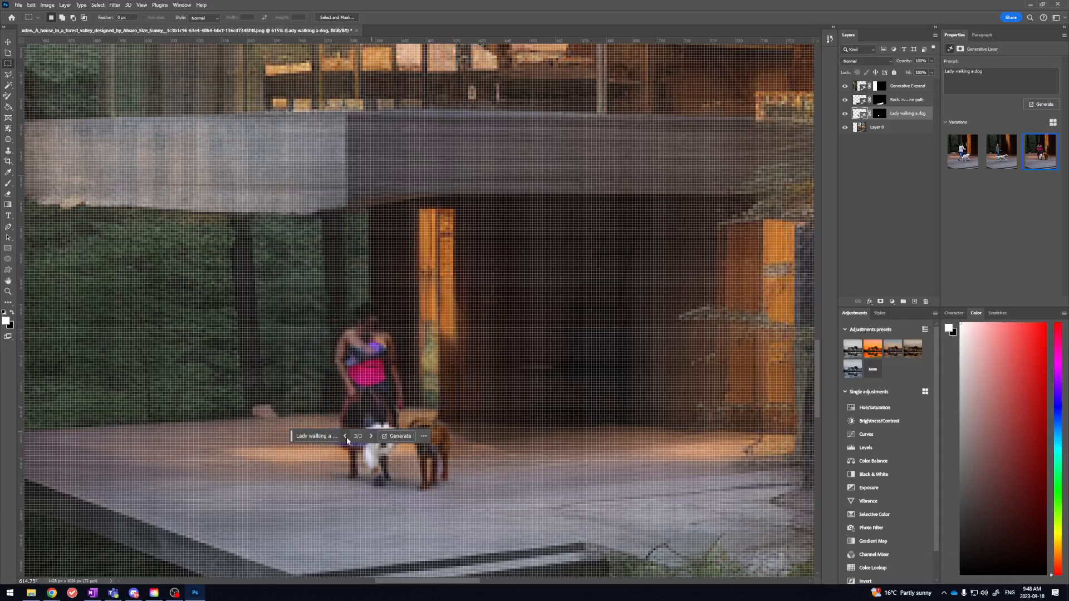
double_click(345, 436)
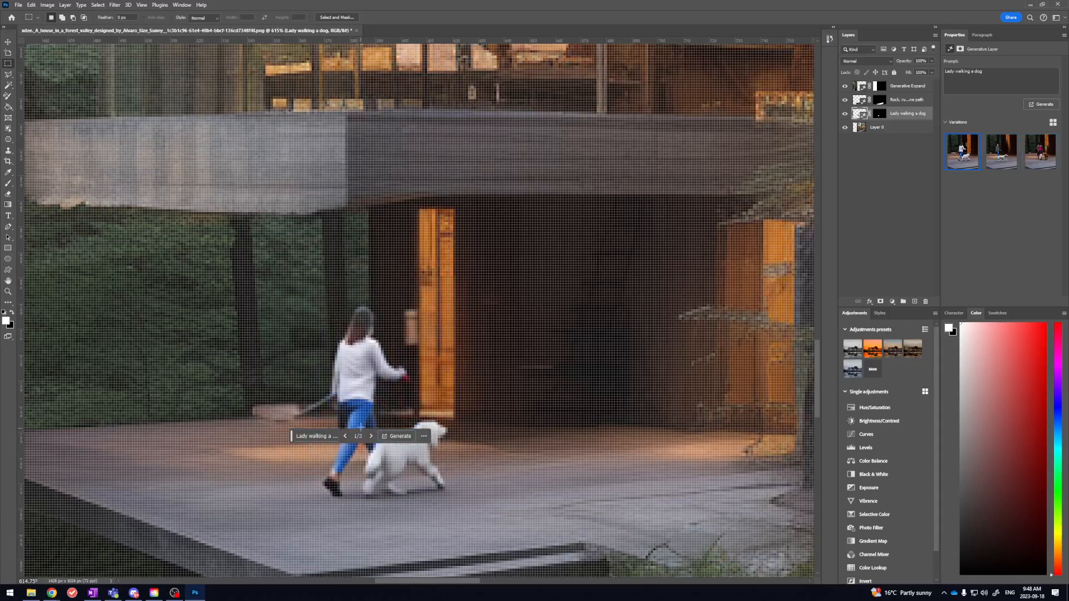
key("v")
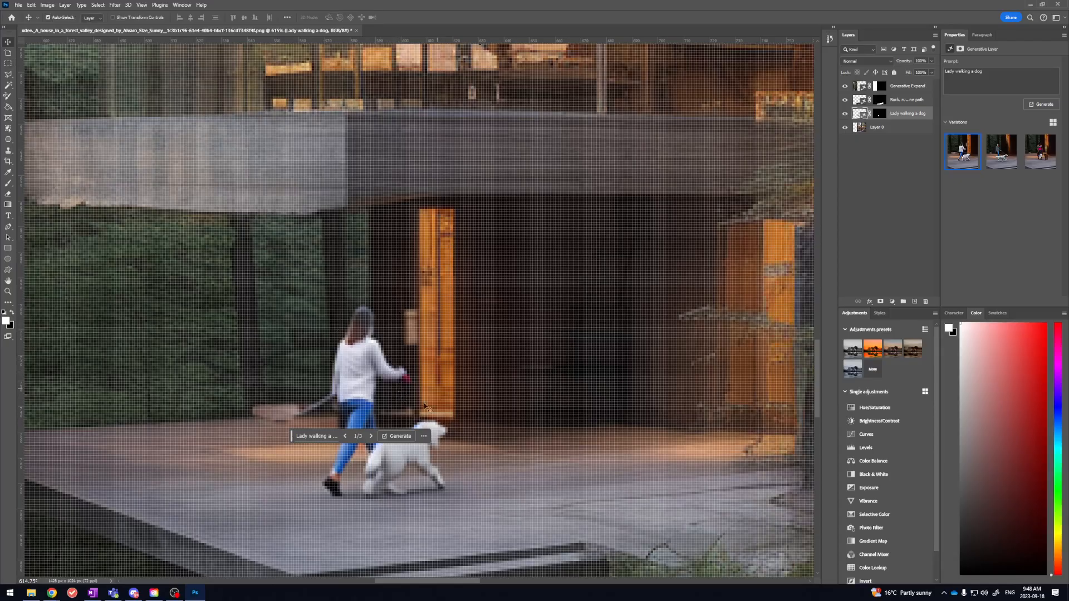
left_click(372, 437)
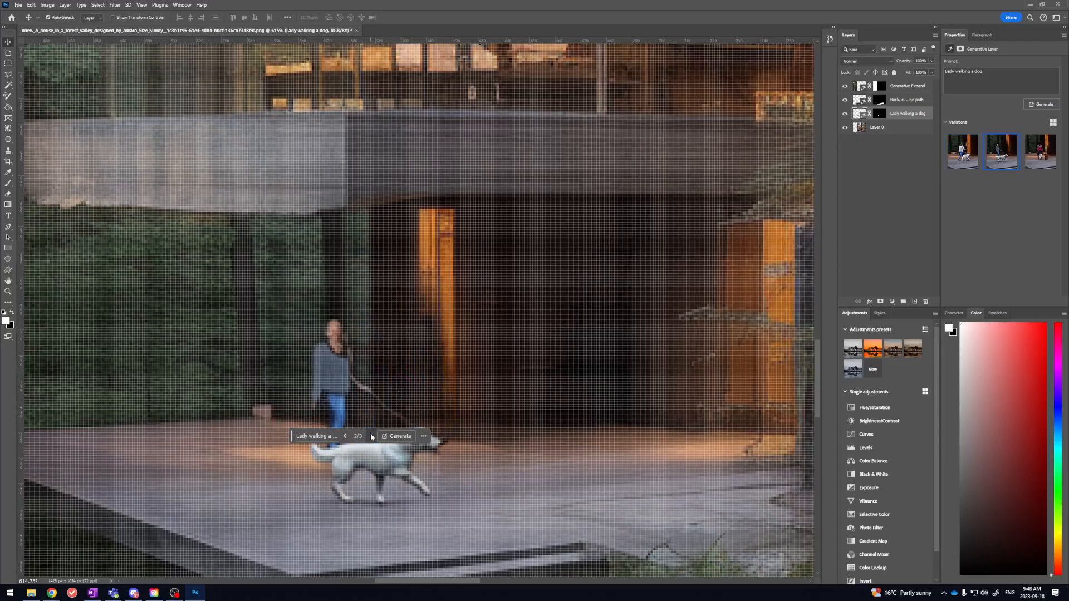
mouse_move(333, 332)
left_mouse_down()
mouse_move(363, 337)
mouse_move(338, 349)
left_mouse_up()
left_click(345, 437)
left_click_drag(453, 378, 377, 381)
left_click(158, 425)
Step: Remove the patio furniture near the steps by selecting about 164 × 122 px around it on Layer 0 and running Generative Fill without a prompt
left_click_drag(516, 376, 460, 378)
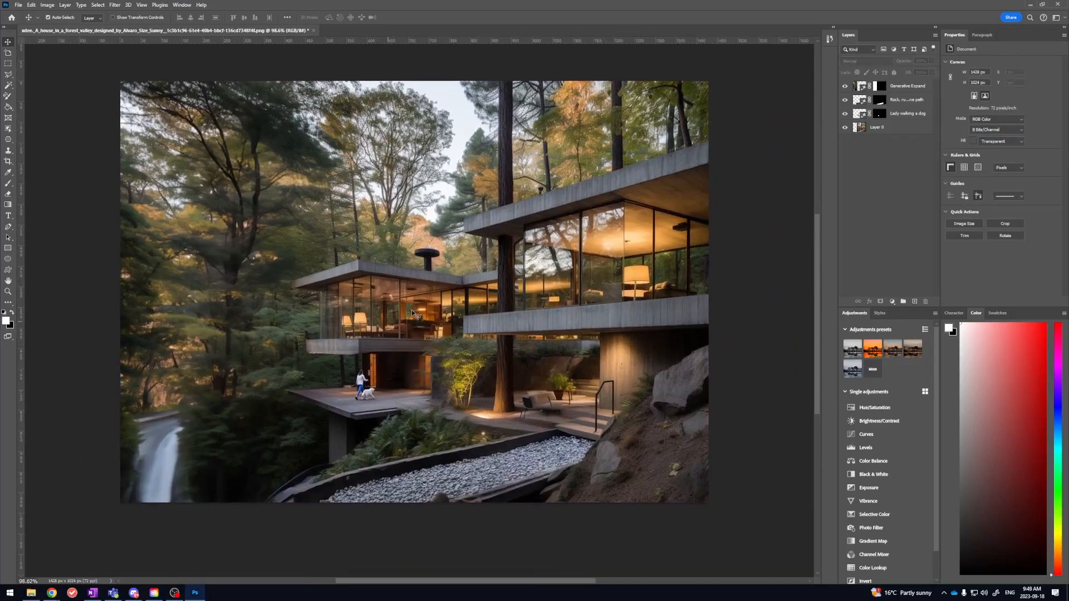
mouse_move(351, 402)
left_mouse_down()
mouse_move(397, 402)
mouse_move(356, 398)
left_mouse_up()
left_click_drag(391, 391, 362, 399)
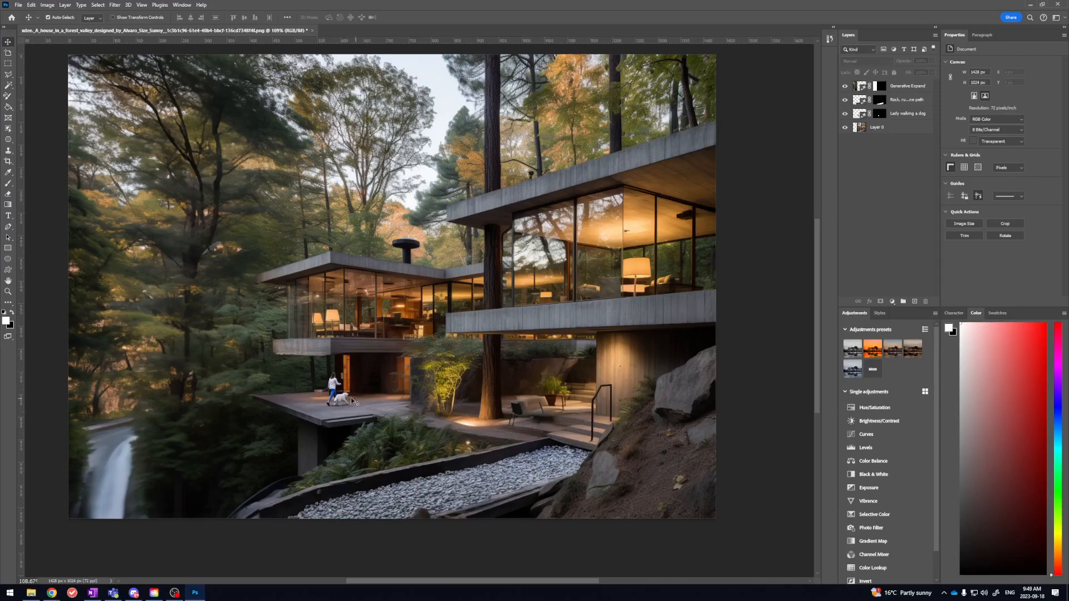
left_click(892, 128)
left_click_drag(540, 388, 479, 376)
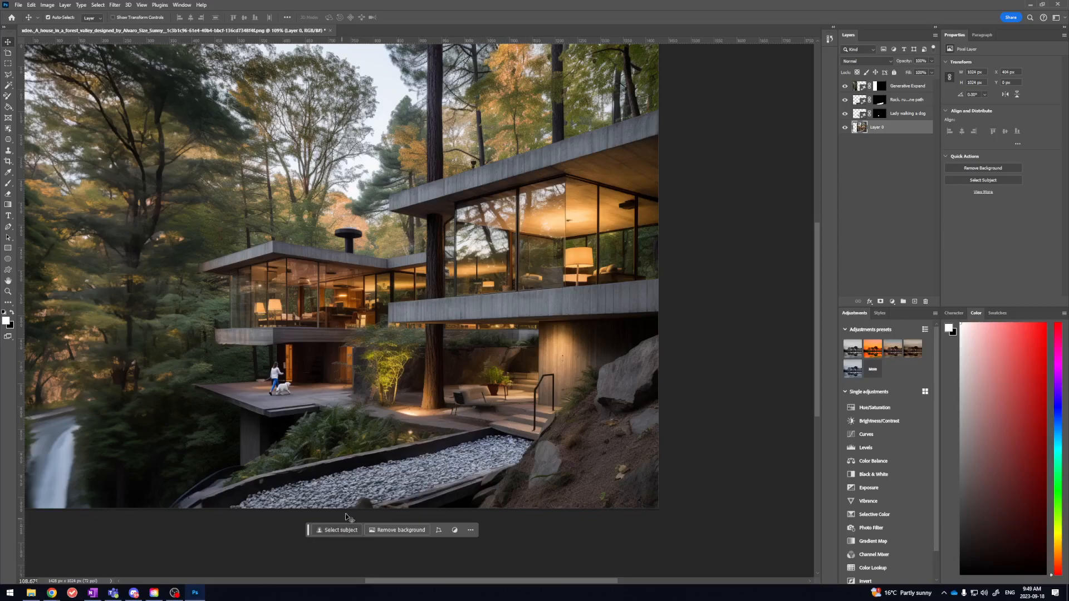
key("m")
left_click_drag(447, 370, 521, 424)
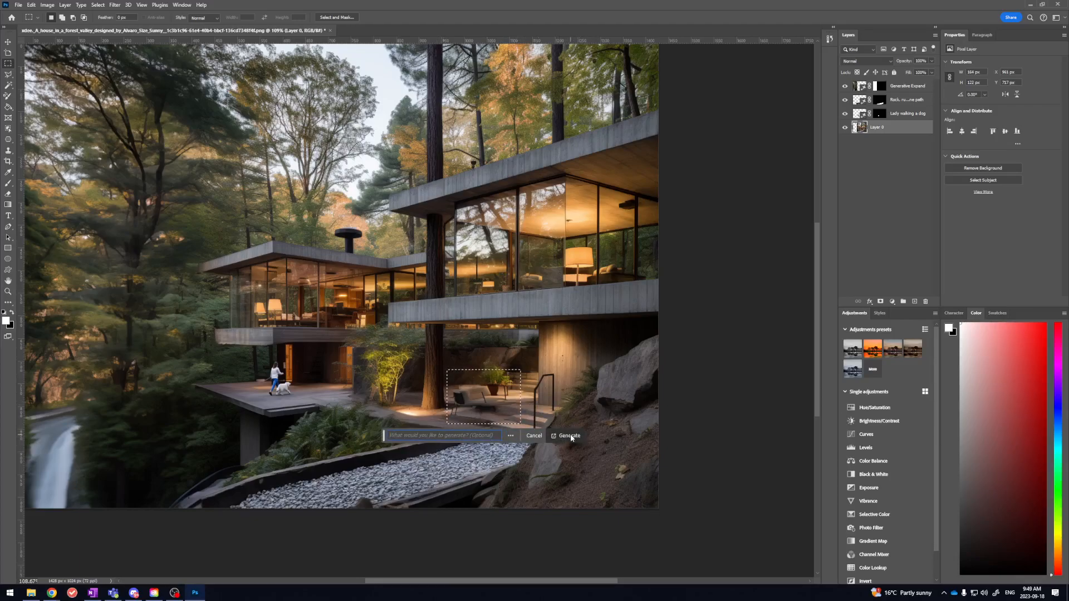
left_click(569, 436)
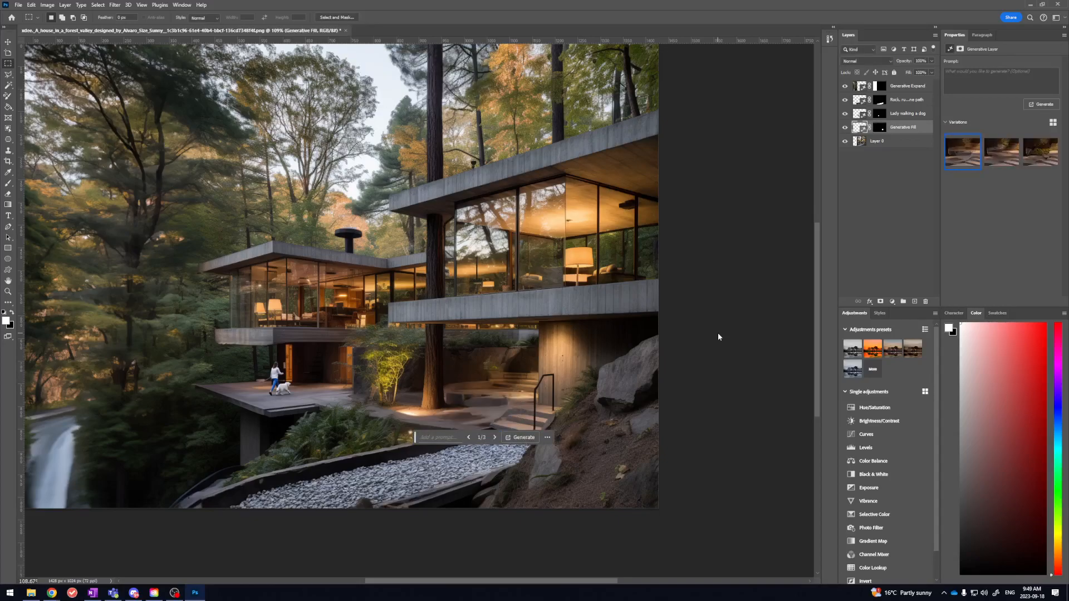
Step: Compare the variations of the patio fill, keep the third one and deselect the layer
left_click(495, 437)
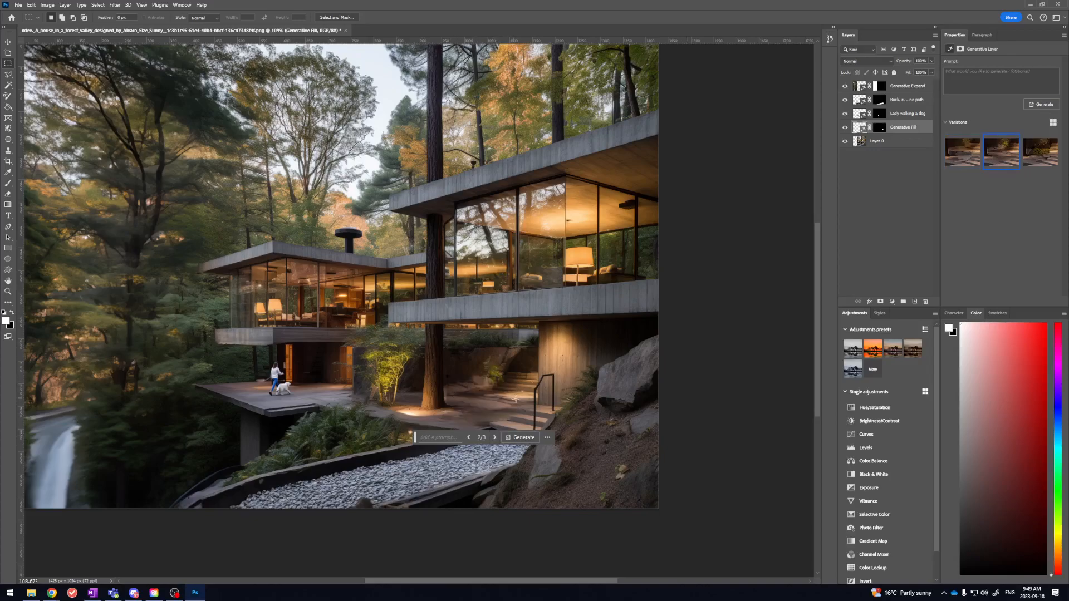
left_click(495, 438)
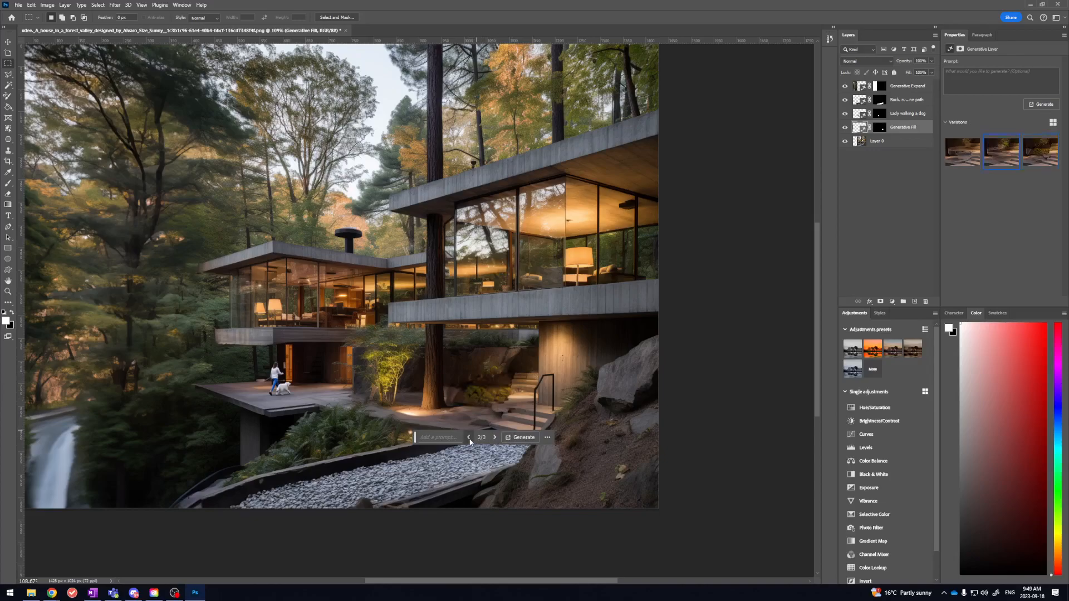
left_click(469, 438)
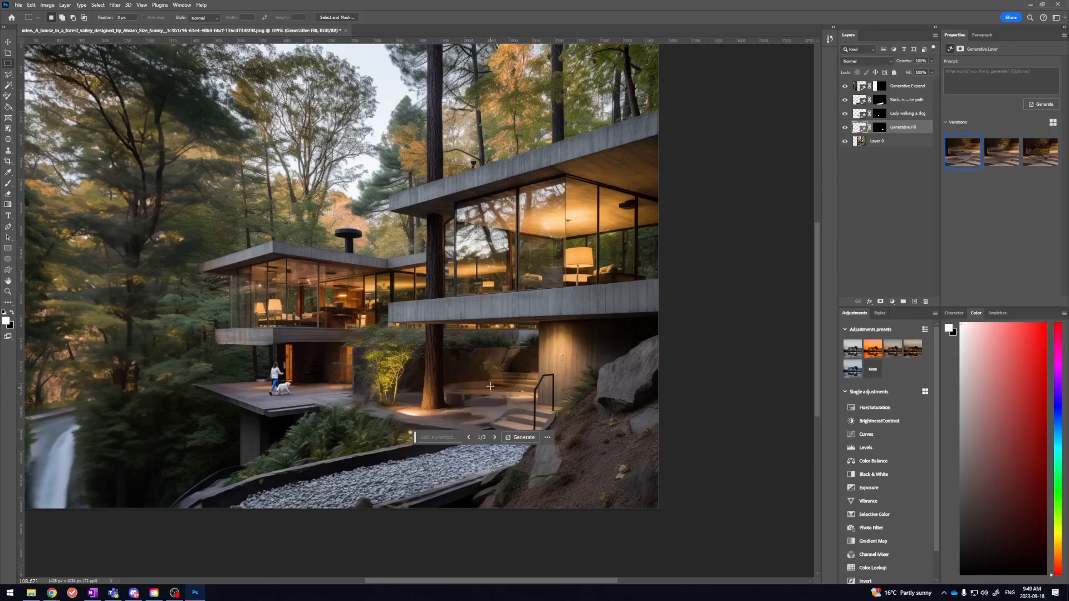
left_click(495, 438)
left_click(495, 438)
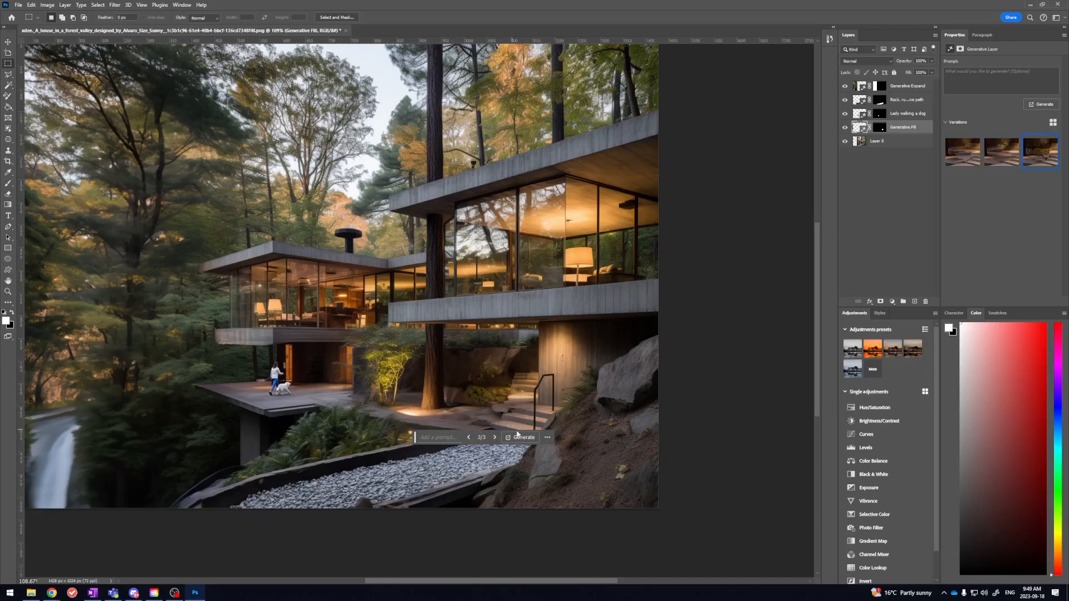
left_click(7, 42)
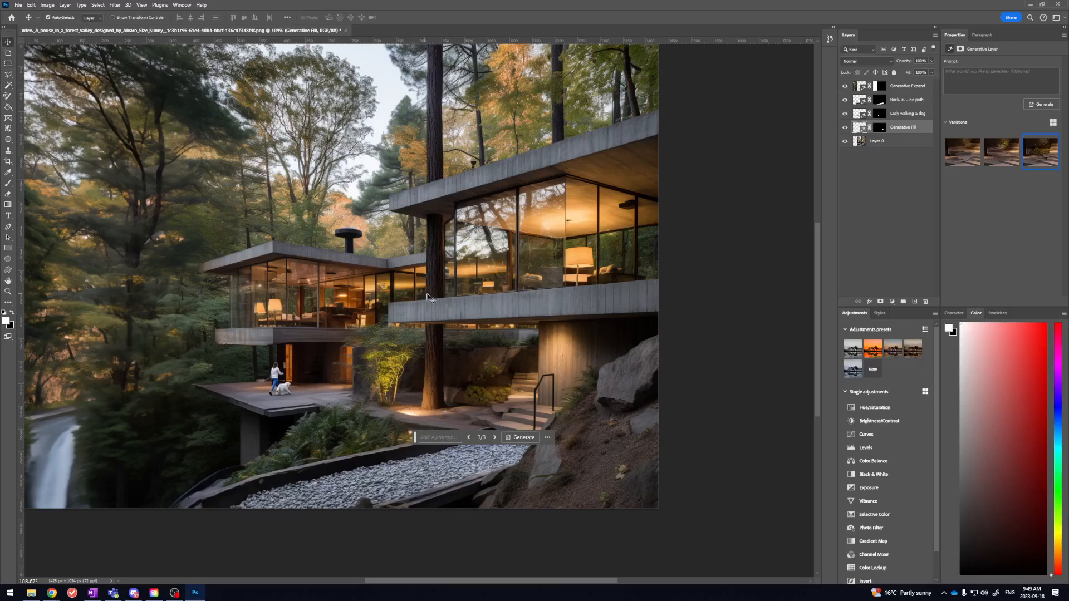
left_click(730, 355)
left_click_drag(664, 380, 662, 350)
left_click_drag(498, 384, 509, 384)
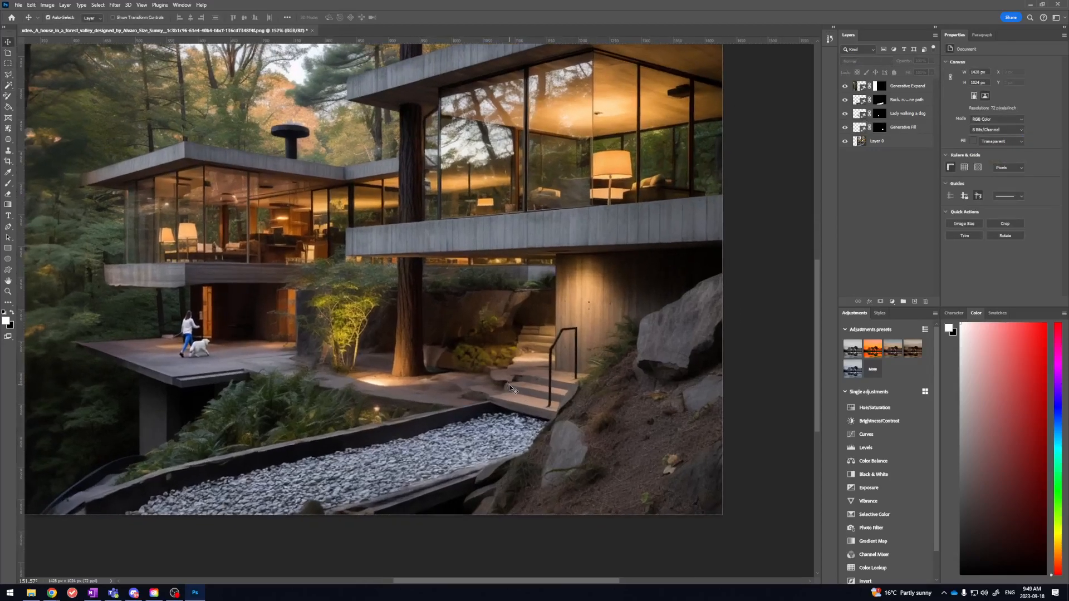
key("l")
right_click(9, 74)
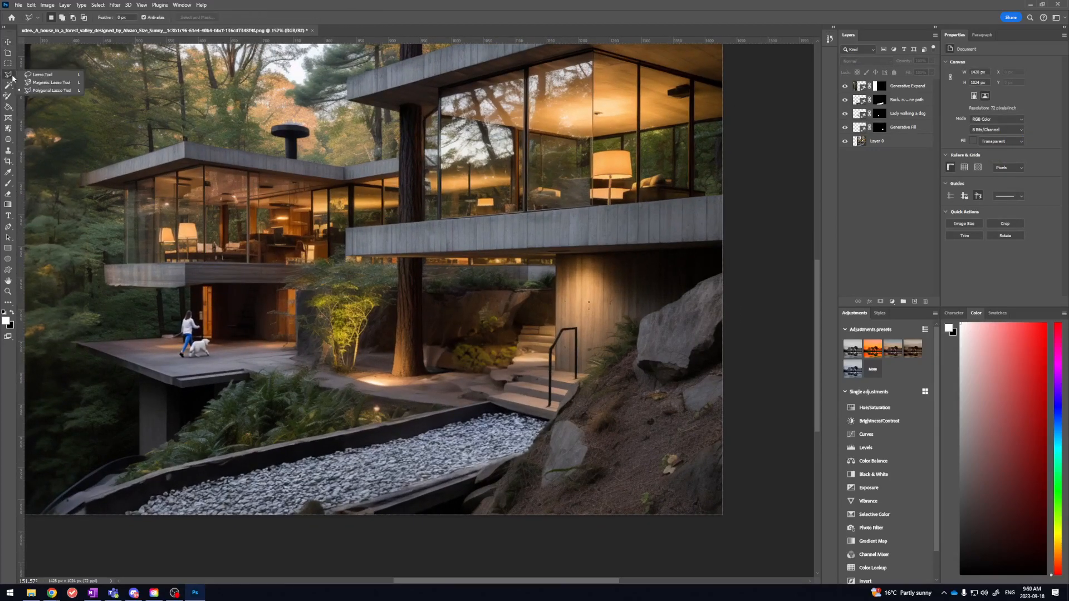
left_click(40, 74)
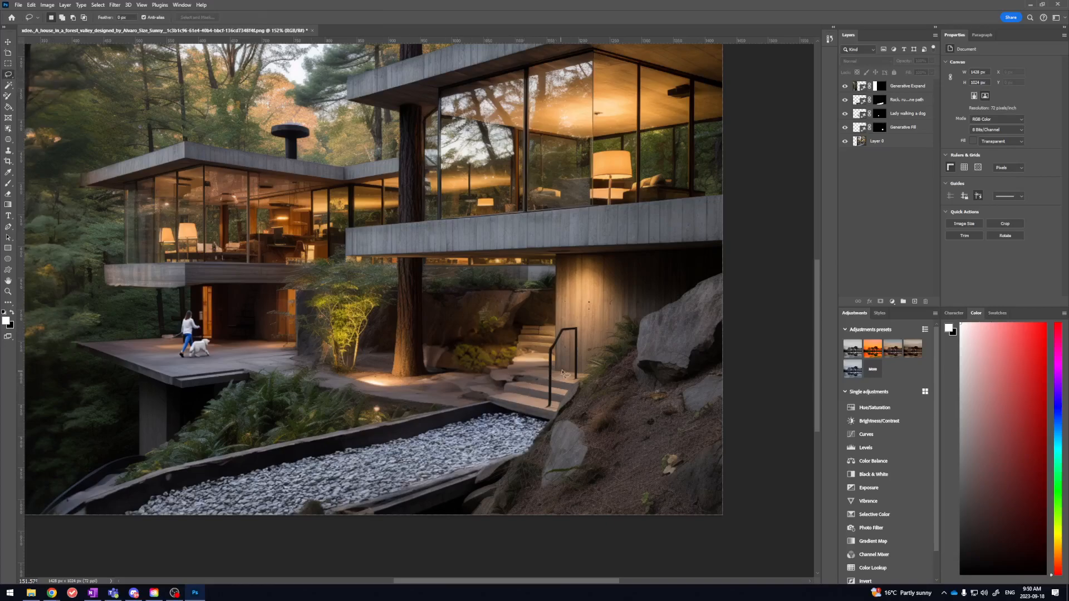
left_click(525, 215)
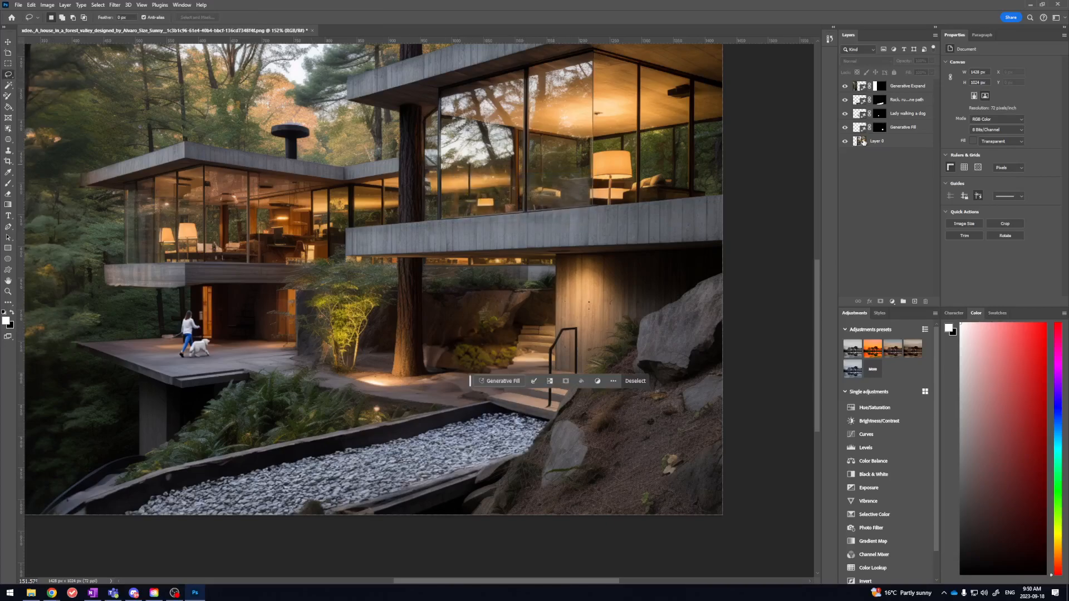
left_click(897, 141)
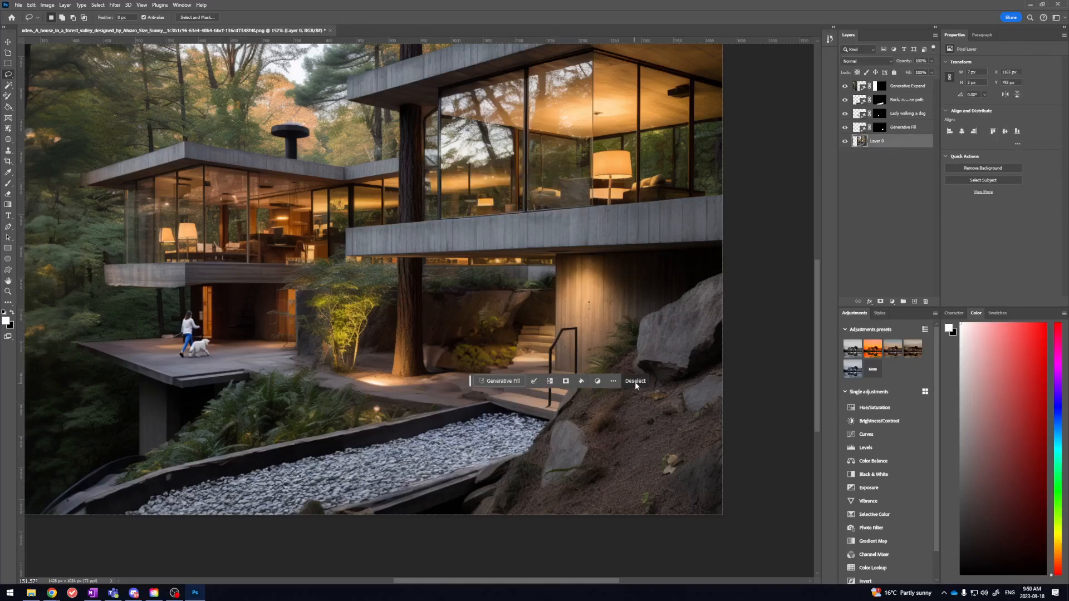
left_click(559, 373)
mouse_move(550, 372)
left_mouse_down()
mouse_move(491, 396)
mouse_move(460, 392)
mouse_move(435, 357)
mouse_move(543, 318)
mouse_move(563, 335)
mouse_move(552, 376)
left_mouse_up()
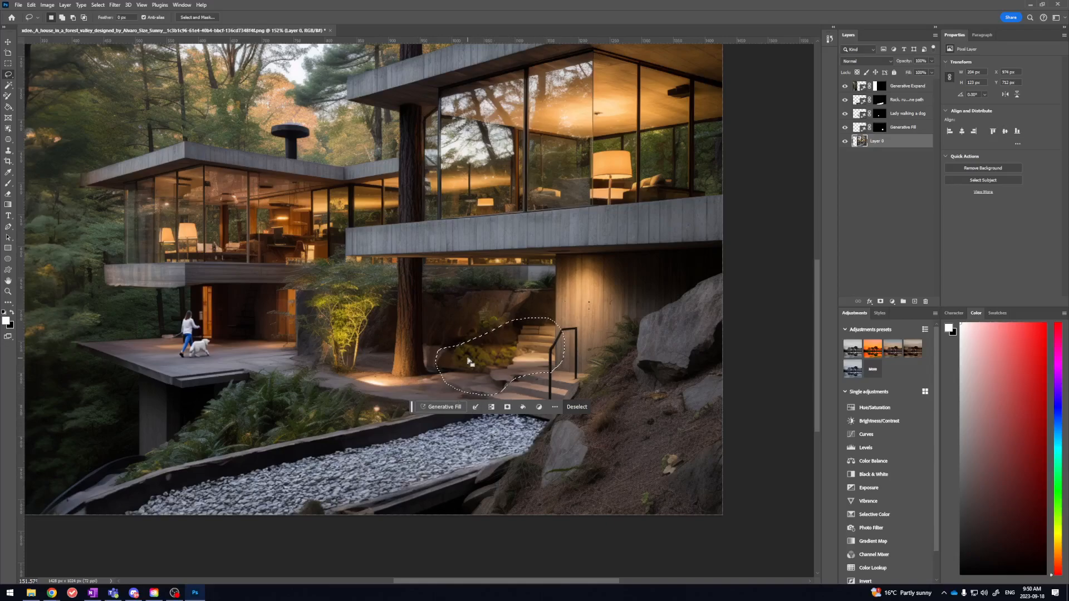
left_click(577, 407)
key("v")
left_click_drag(527, 368, 499, 367)
left_click_drag(520, 318, 522, 335)
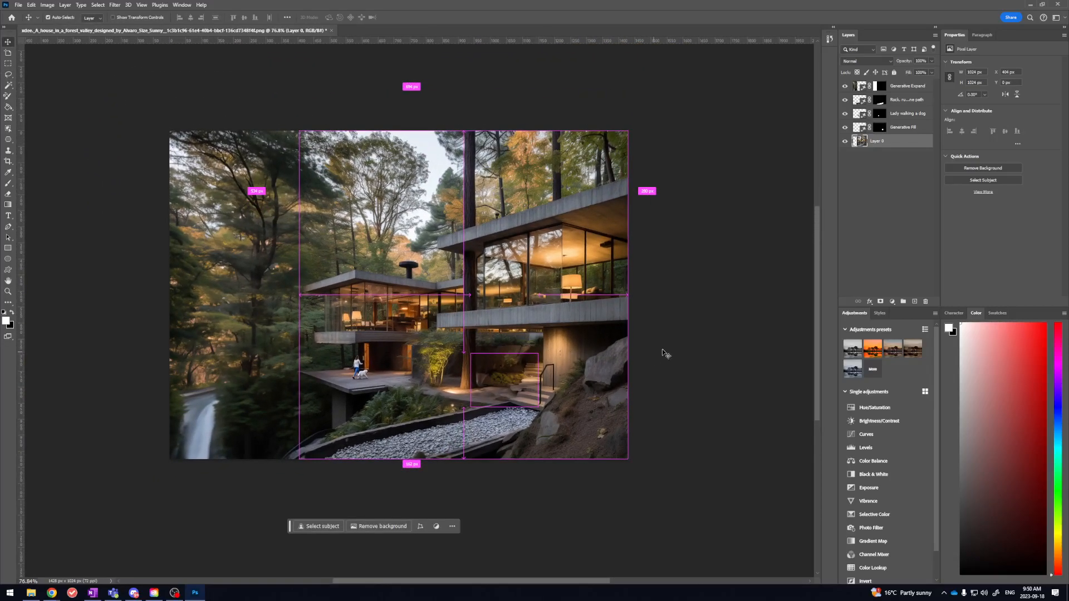
left_click(679, 337)
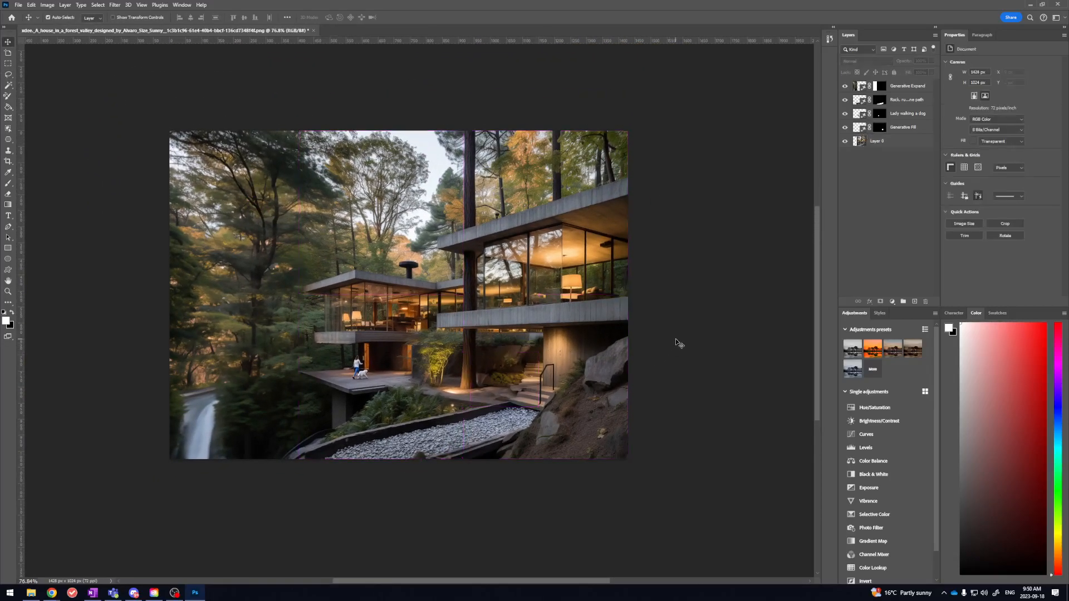